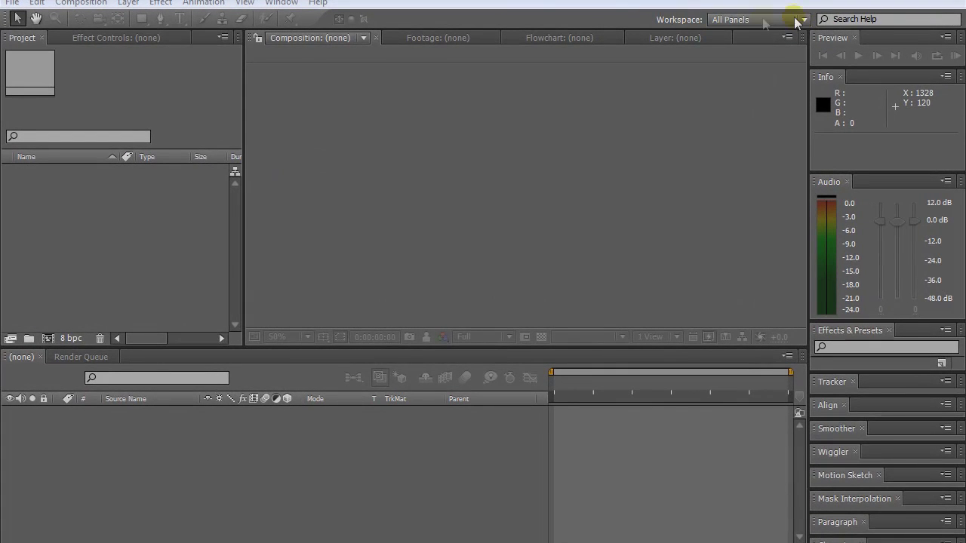
Keep the All Panels workspace and create the 1280×720, 30 fps, 20-second composition 'Particle Path'.
left_click(803, 19)
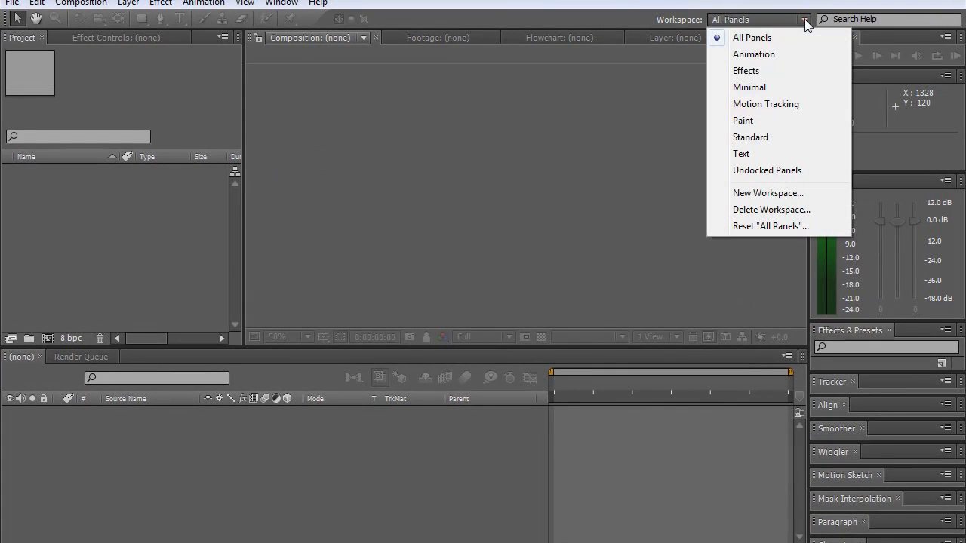
left_click(356, 125)
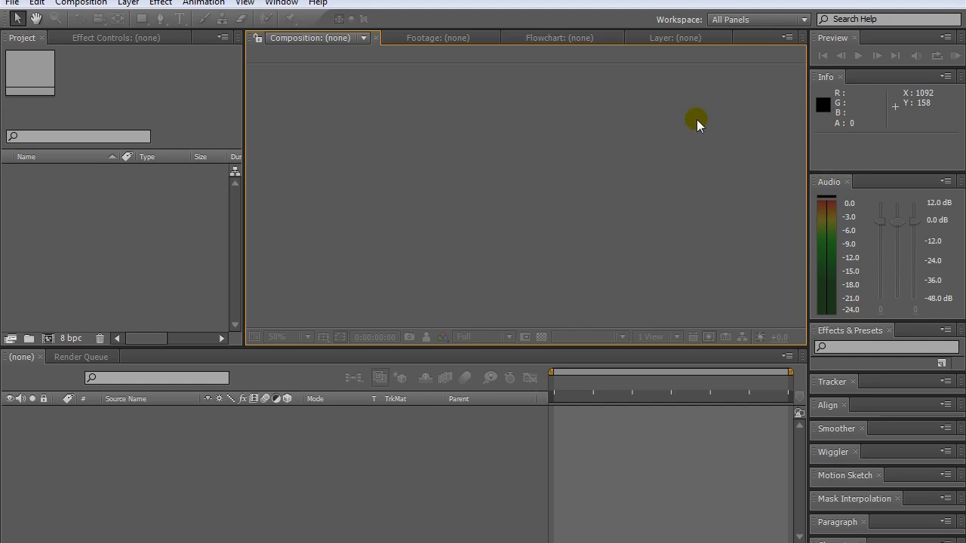
right_click(123, 232)
left_click(151, 241)
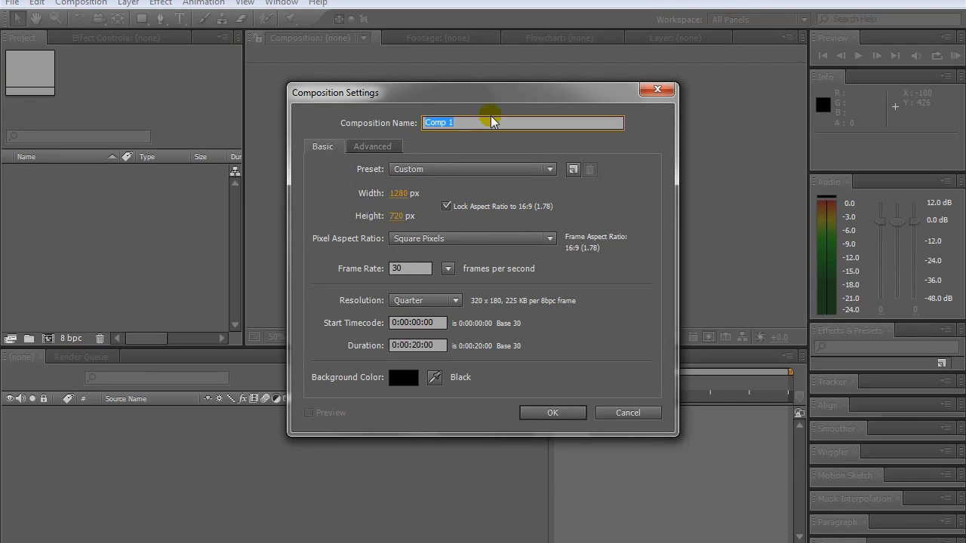
type("Pat")
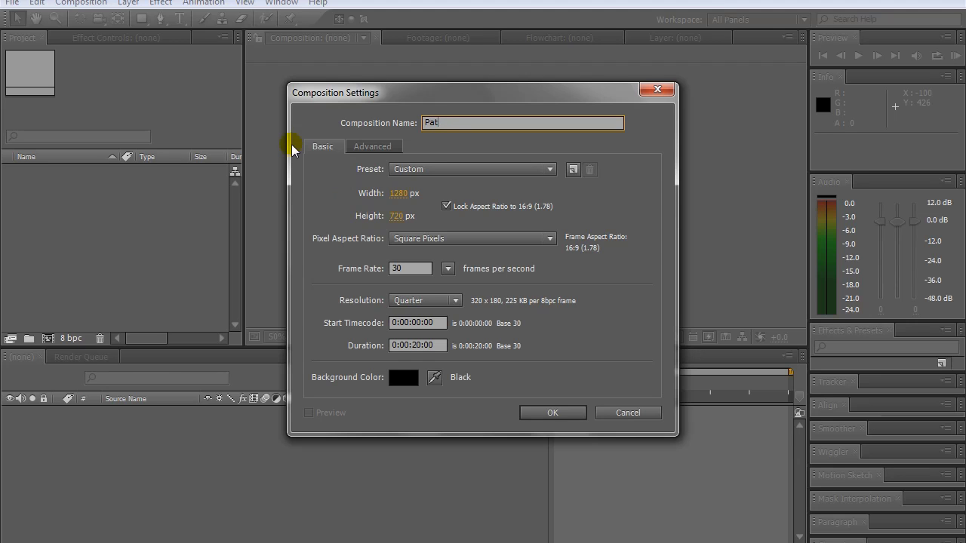
key("BackSpace")
type("rticle P")
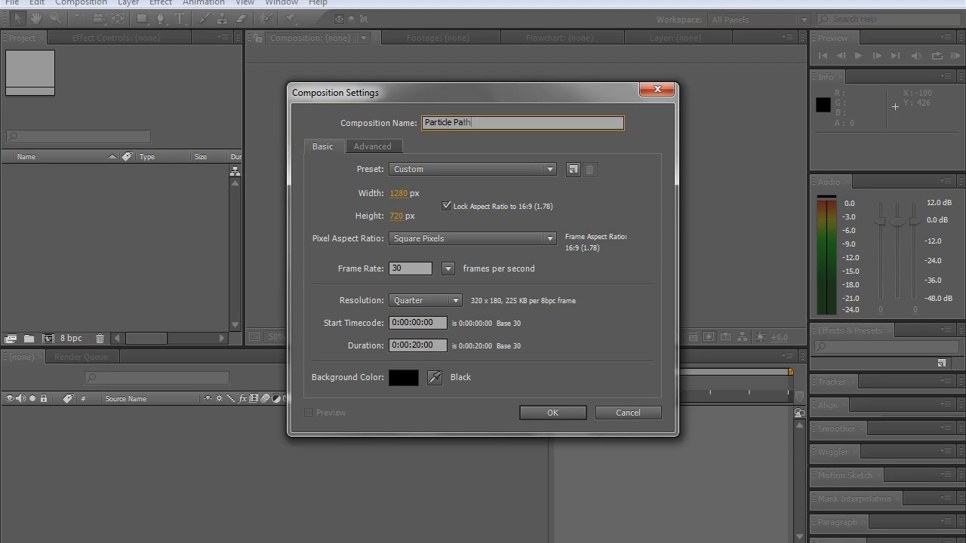
key("Return")
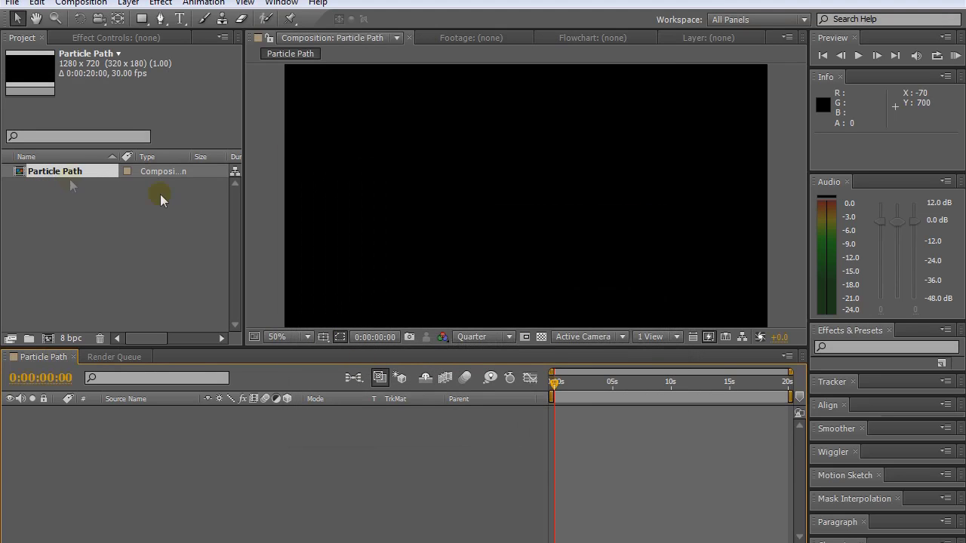
Zoom the Composition viewer out to 25% with the comma key.
key("comma")
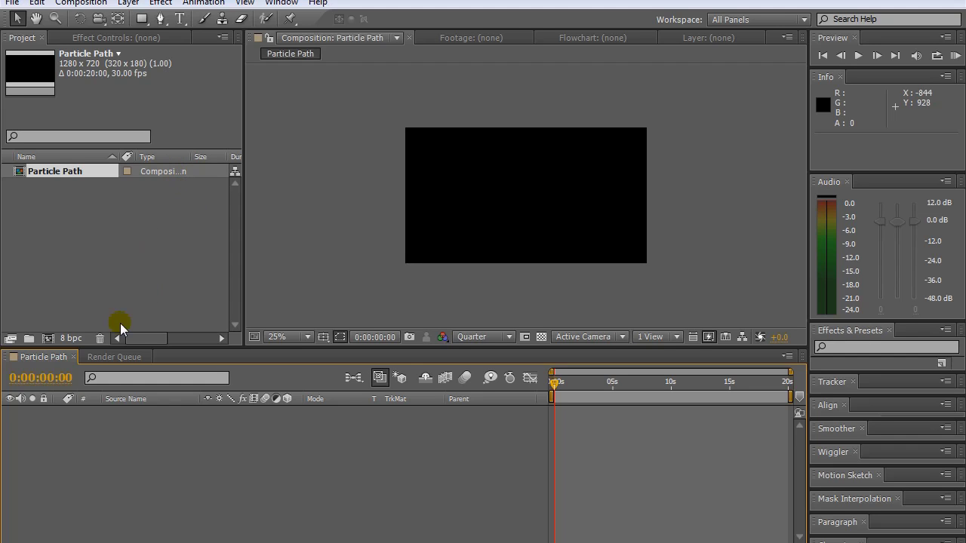
Add a comp-sized black solid layer, Black Solid 1.
right_click(219, 450)
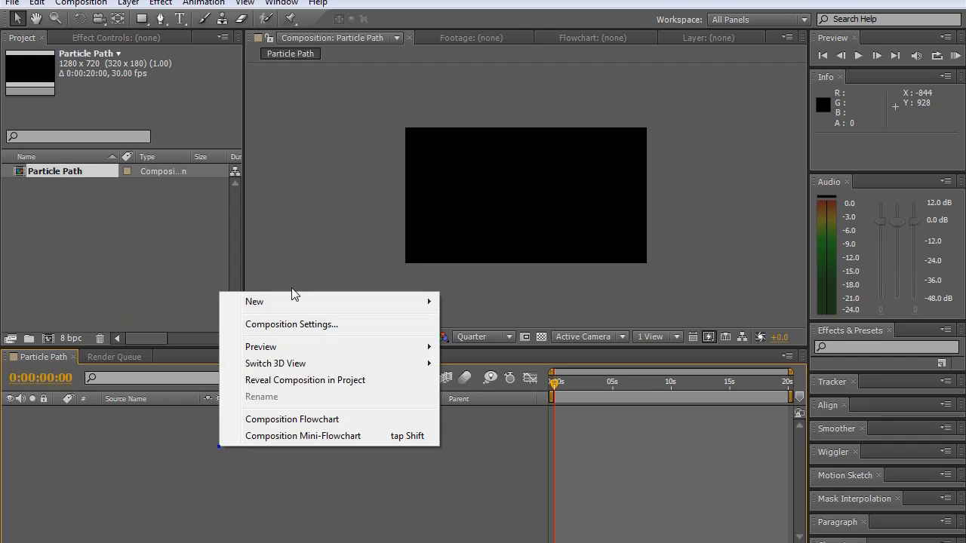
mouse_move(294, 301)
left_click(428, 340)
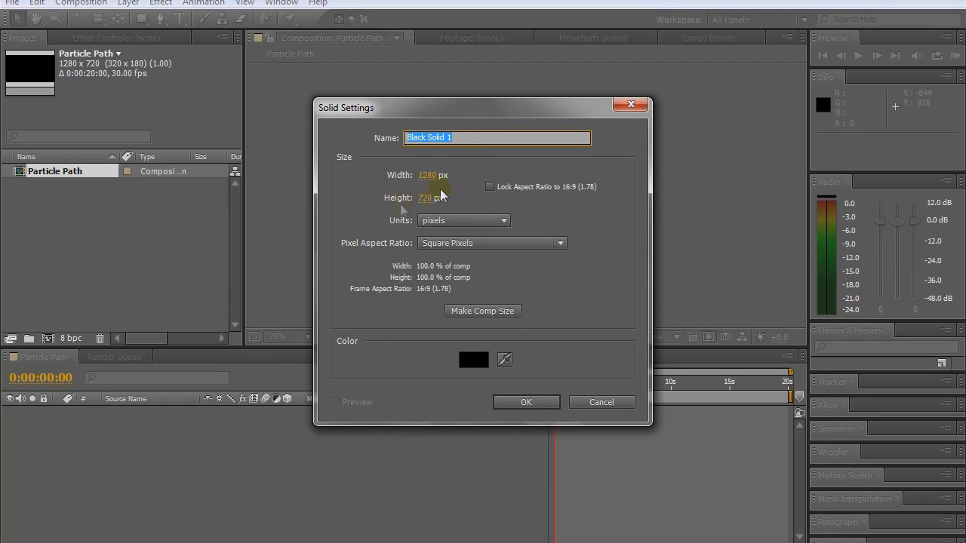
left_click(485, 314)
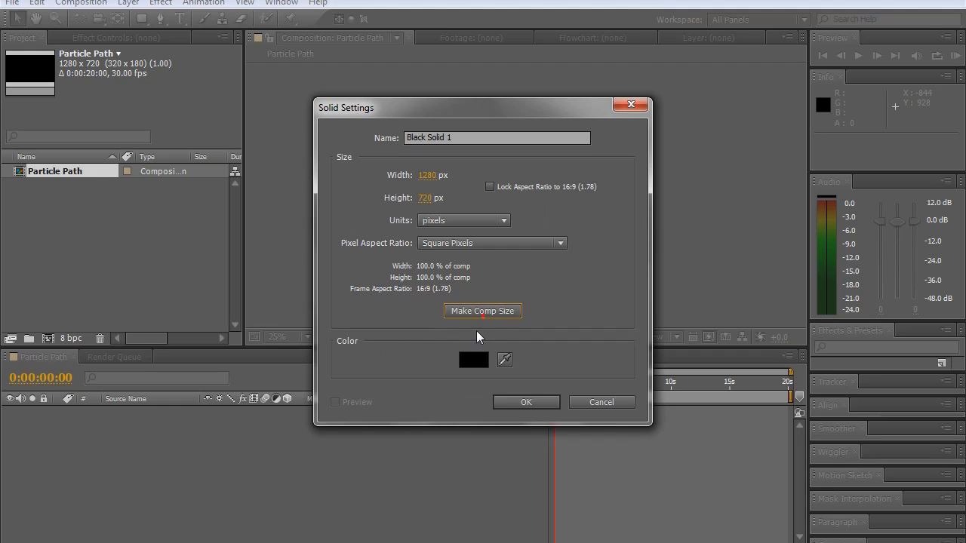
left_click(509, 402)
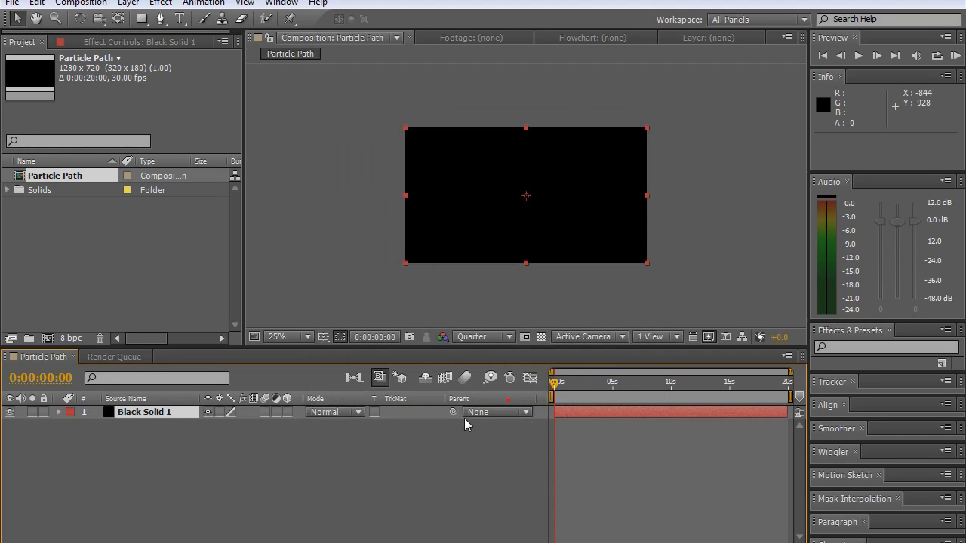
Add a null object layer, Null 1, above the solid.
right_click(193, 441)
mouse_move(317, 292)
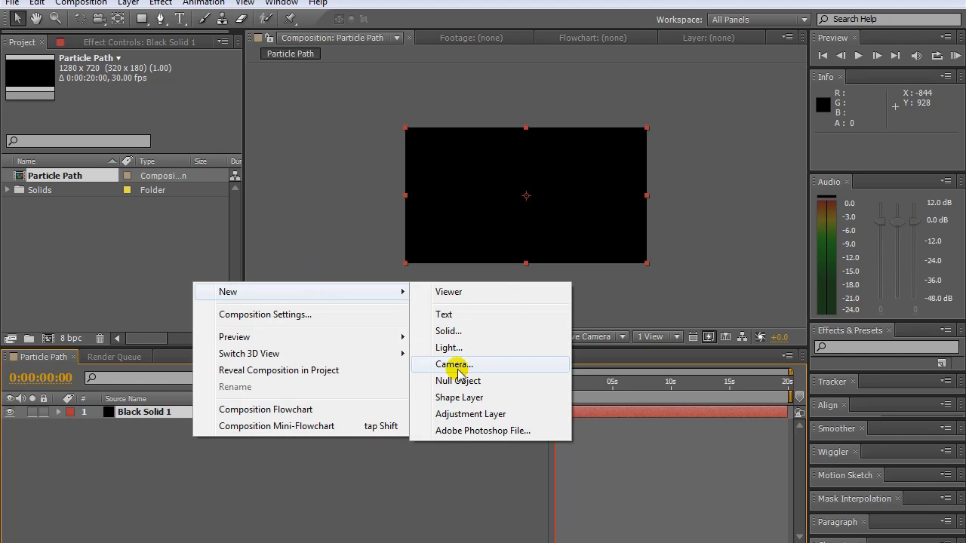
left_click(458, 380)
scroll(462, 200, "up", 2)
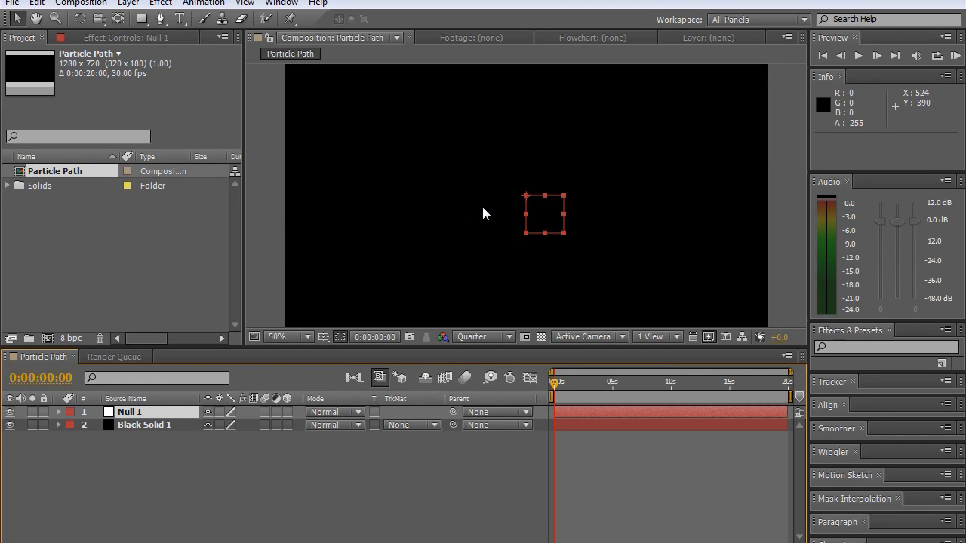
Select the Pen tool in its plain path-drawing mode.
left_click(160, 20)
left_click(162, 21)
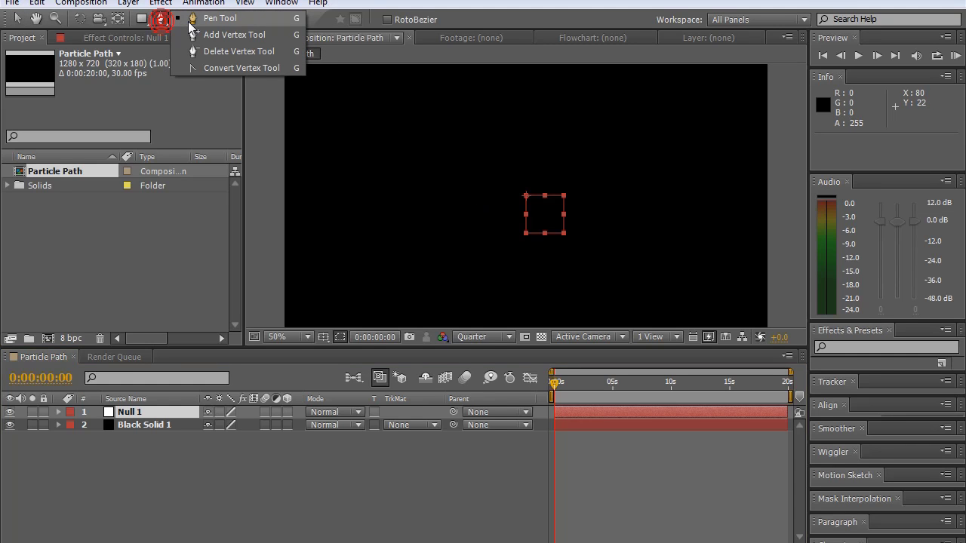
left_click(168, 21)
scroll(392, 143, "down", 1)
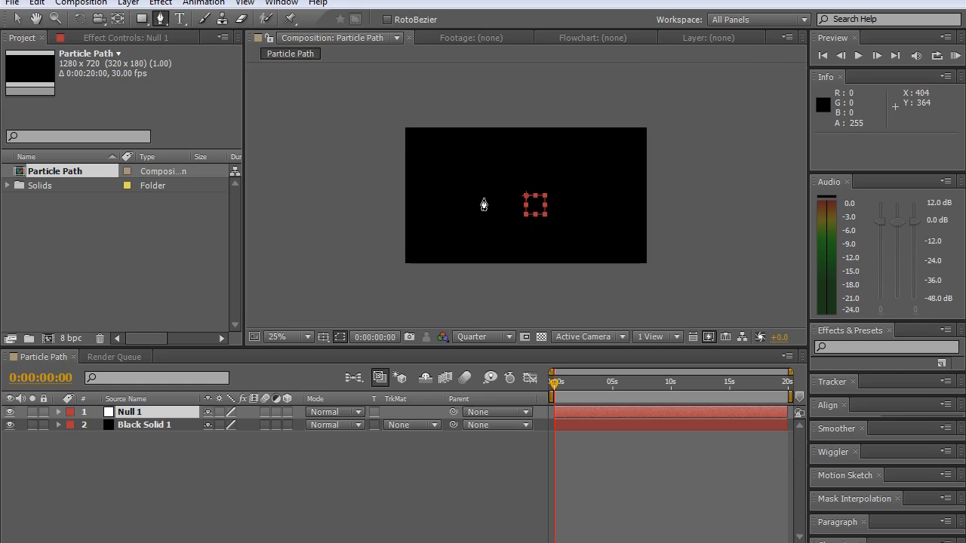
scroll(476, 211, "up", 1)
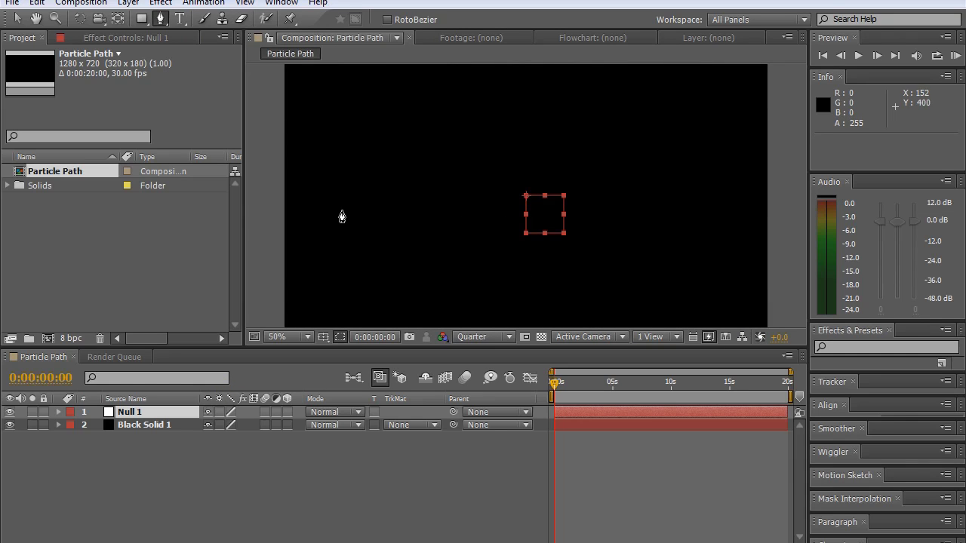
Draw the three-vertex S-curve on Null 1, undoing the accidental close and extra fourth point.
left_click_drag(463, 212, 534, 134)
left_click(609, 234)
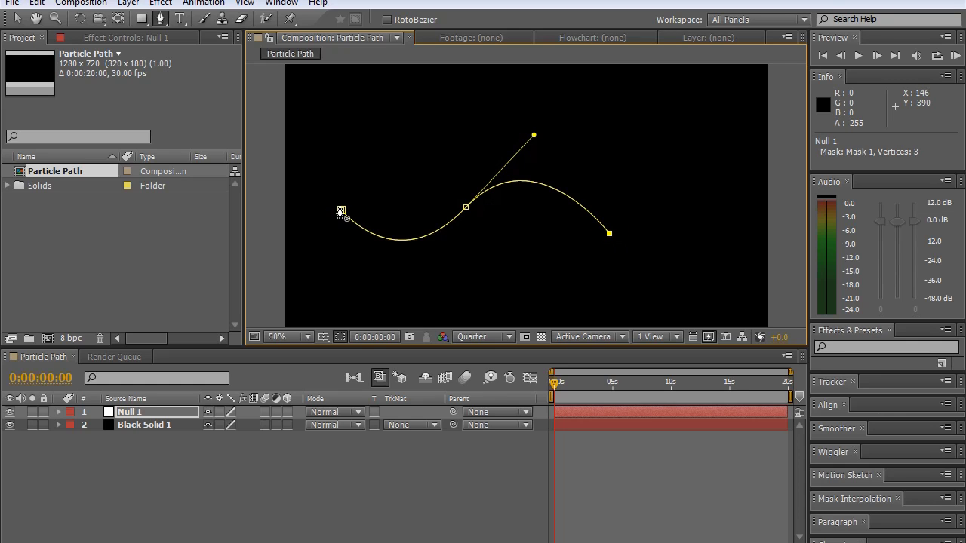
left_click_drag(341, 211, 333, 224)
key("ctrl+z")
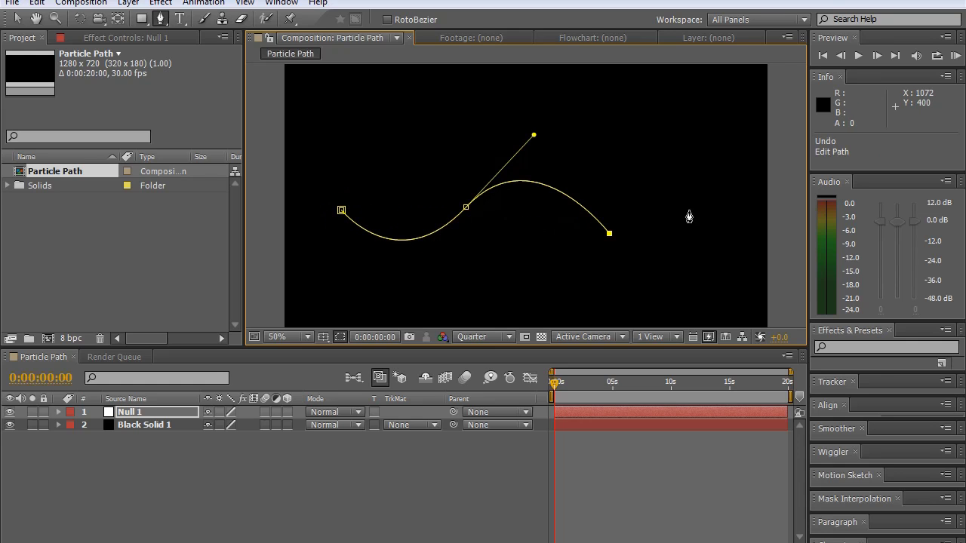
left_click(747, 184)
left_click_drag(747, 190, 674, 121)
key("ctrl+z")
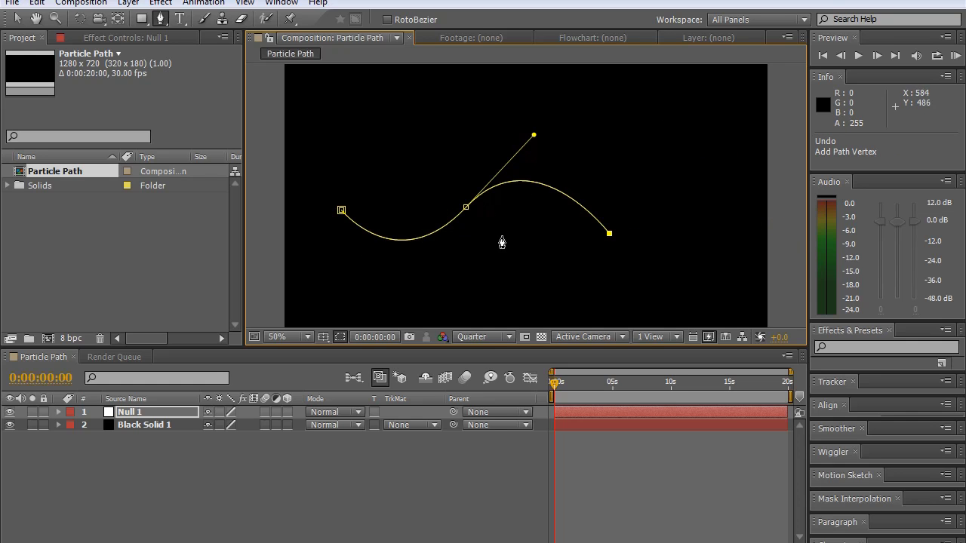
Draw a tall ellipse mask, Mask 2, on Null 1 to the right of the S-curve.
left_click(265, 285)
left_click(142, 19)
left_click_drag(145, 28, 212, 51)
mouse_move(726, 121)
left_mouse_down()
mouse_move(666, 231)
mouse_move(625, 222)
mouse_move(659, 233)
left_mouse_up()
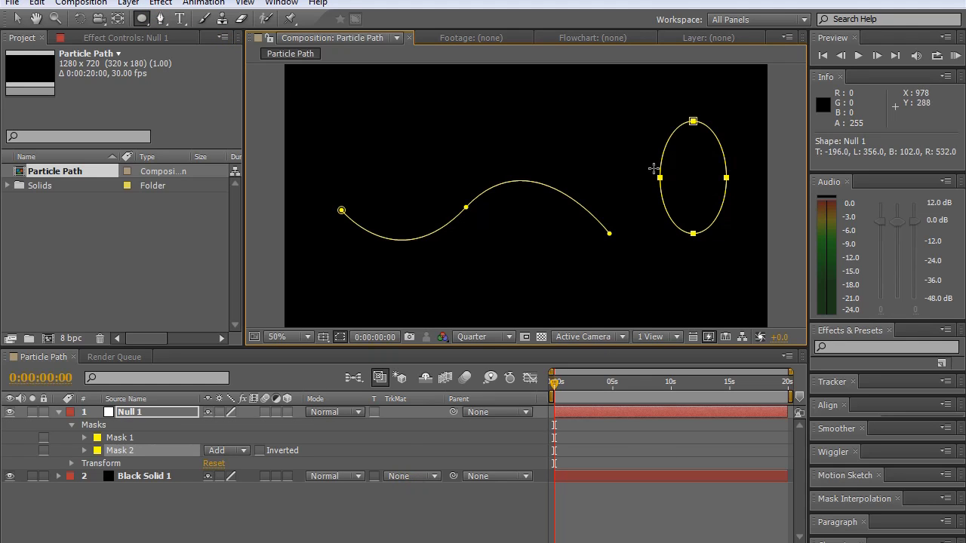
left_click(145, 19)
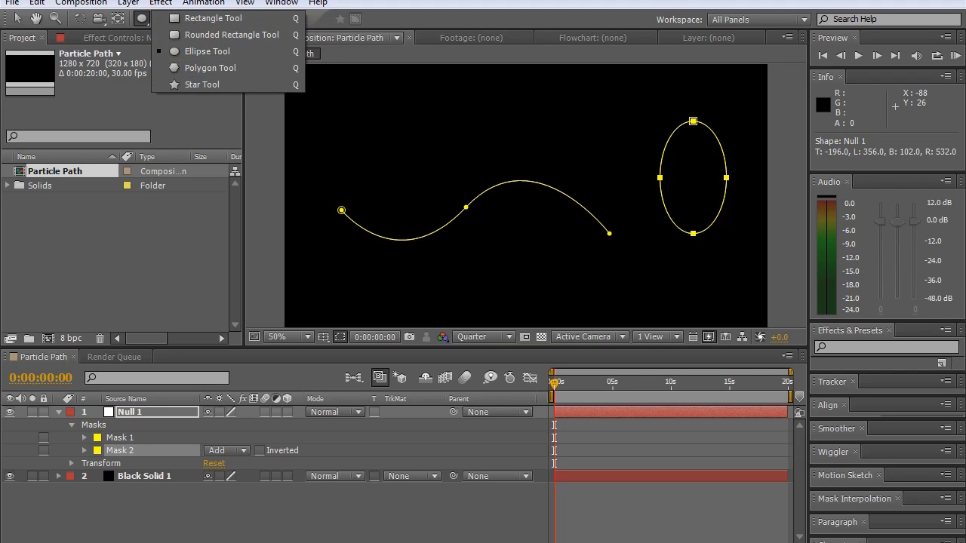
left_click(207, 52)
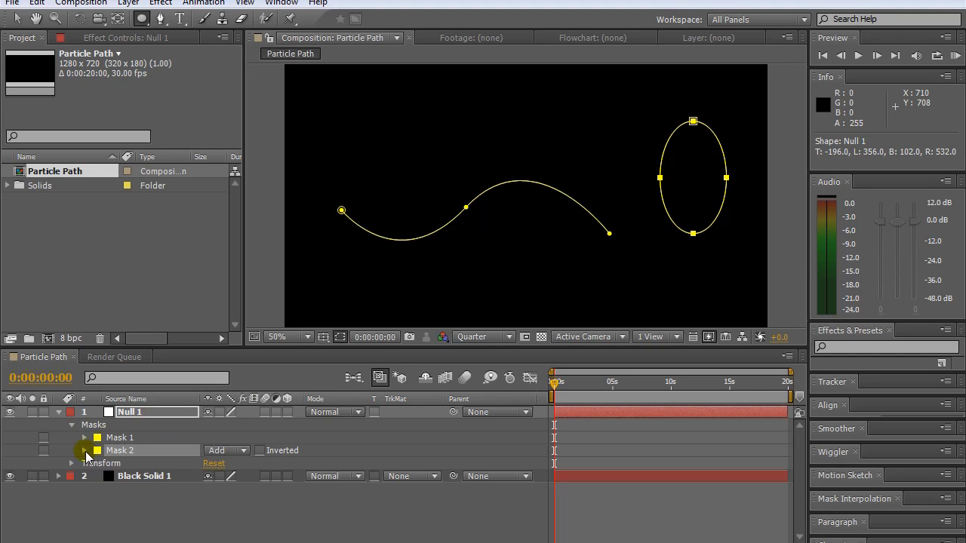
Copy Mask 1's Mask Path with Edit > Copy.
left_click(125, 435)
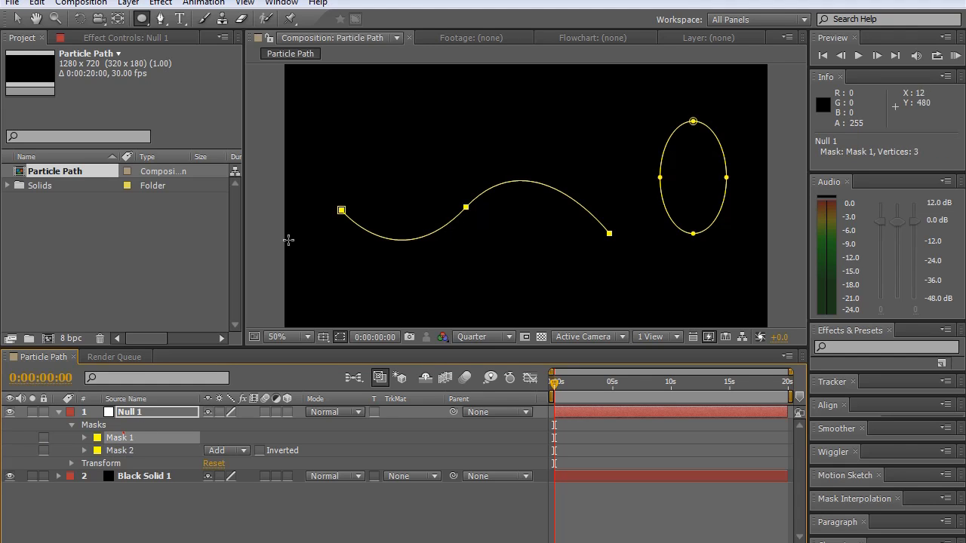
left_click(85, 437)
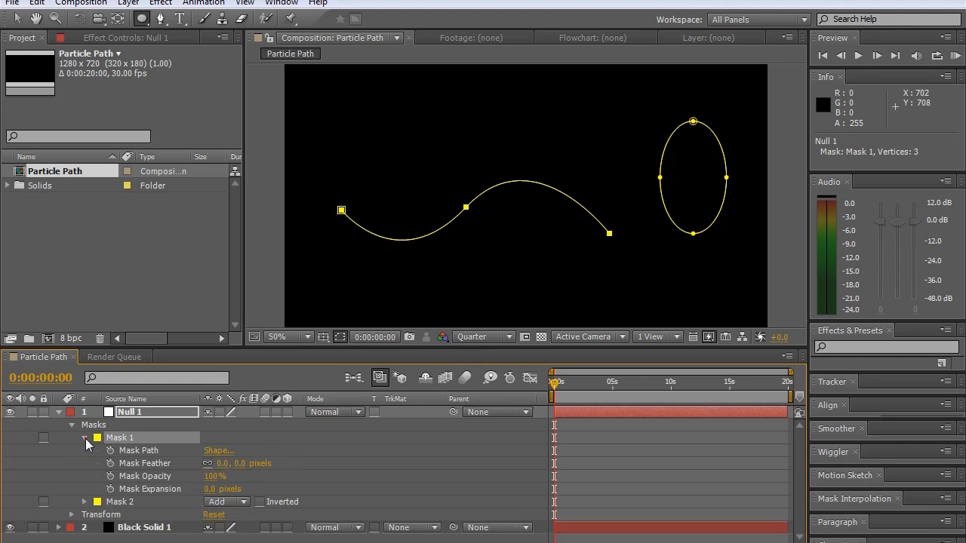
left_click(138, 452)
right_click(155, 452)
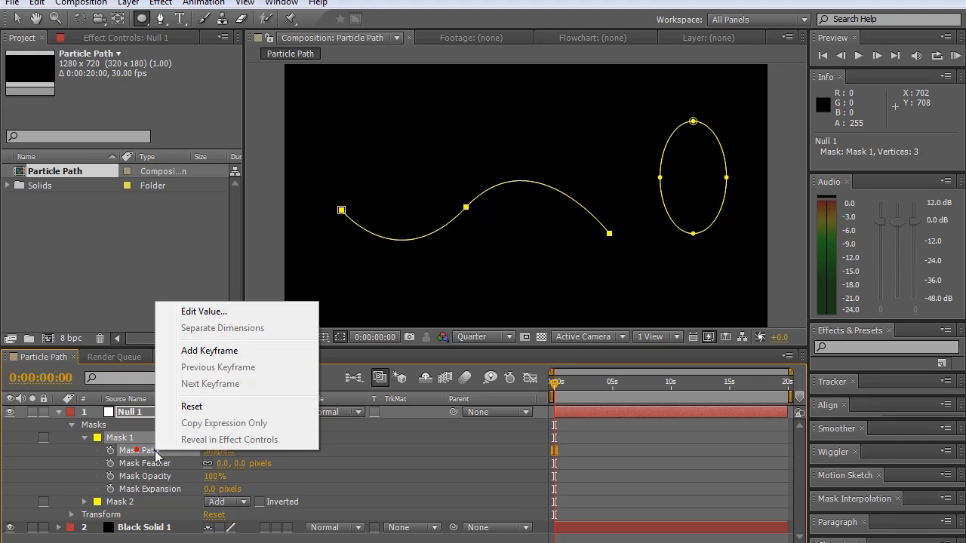
key("Escape")
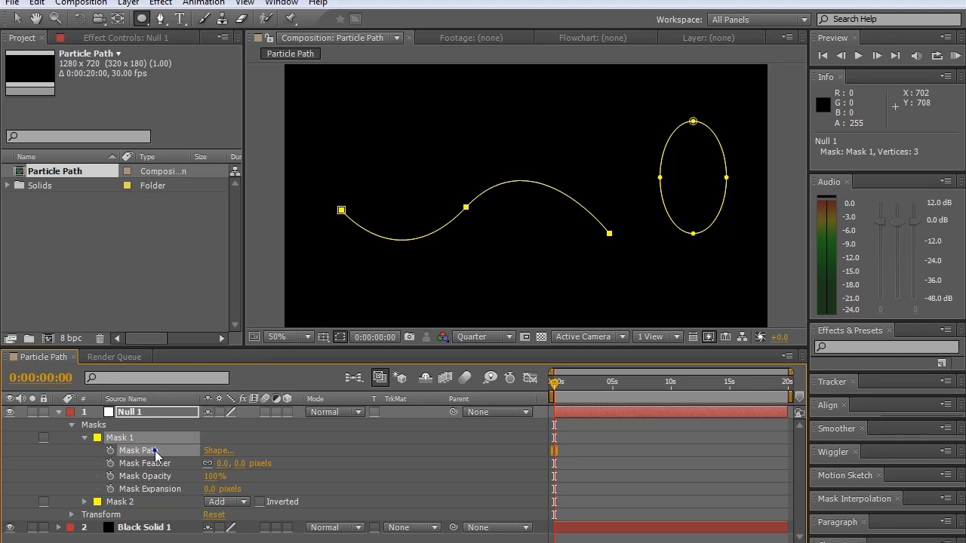
left_click(42, 4)
left_click(87, 97)
Paste the path into Null 1's Position as keyframes starting at 102.0, 350.0.
left_click(71, 514)
scroll(72, 515, "down", 3)
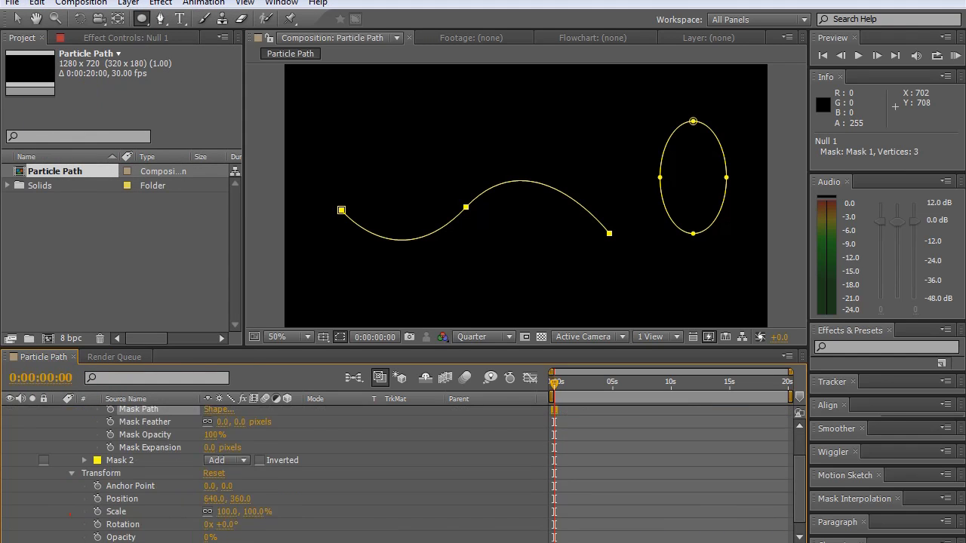
left_click(114, 500)
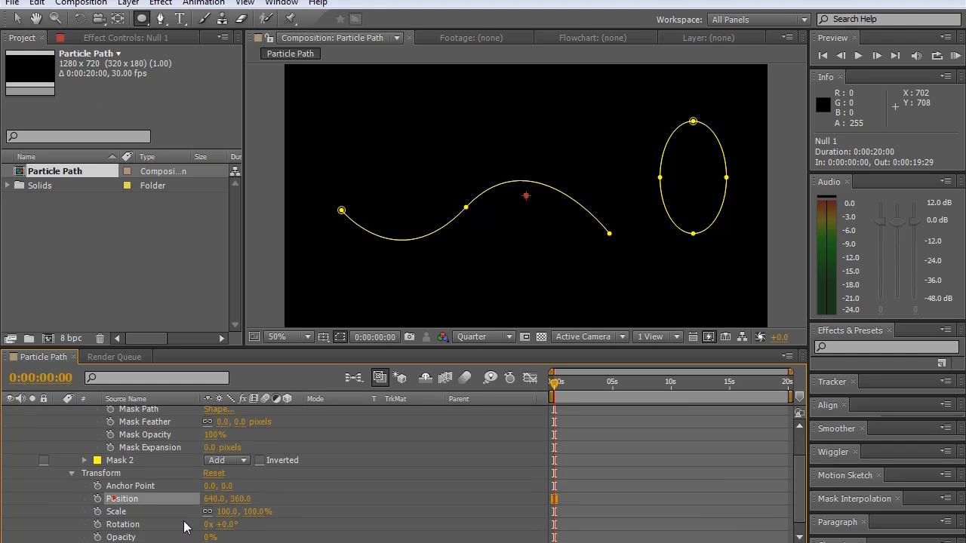
key("ctrl+v")
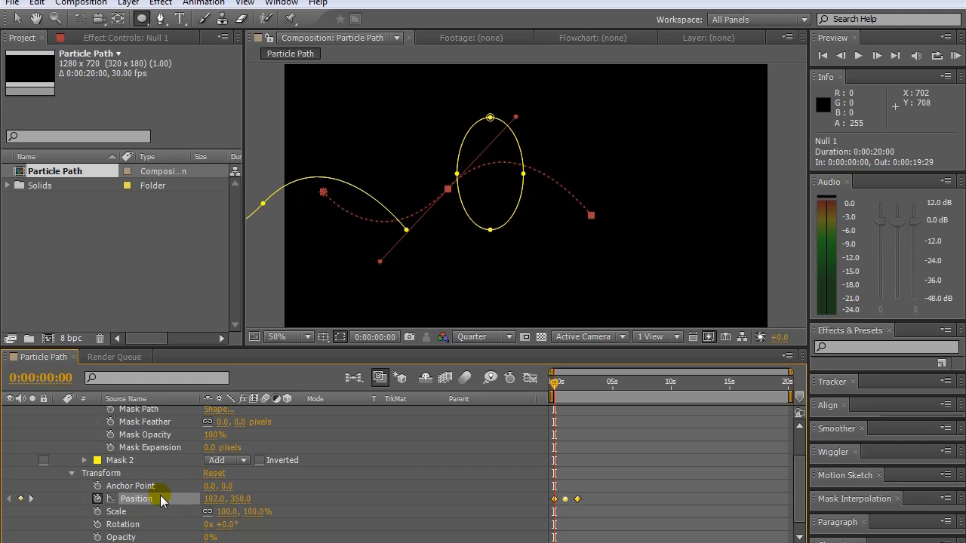
left_click(45, 3)
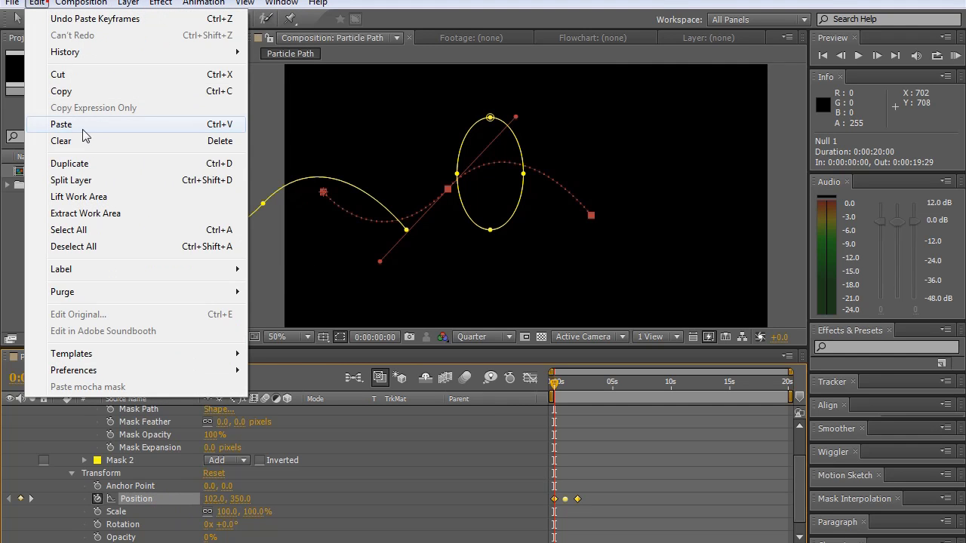
left_click(483, 459)
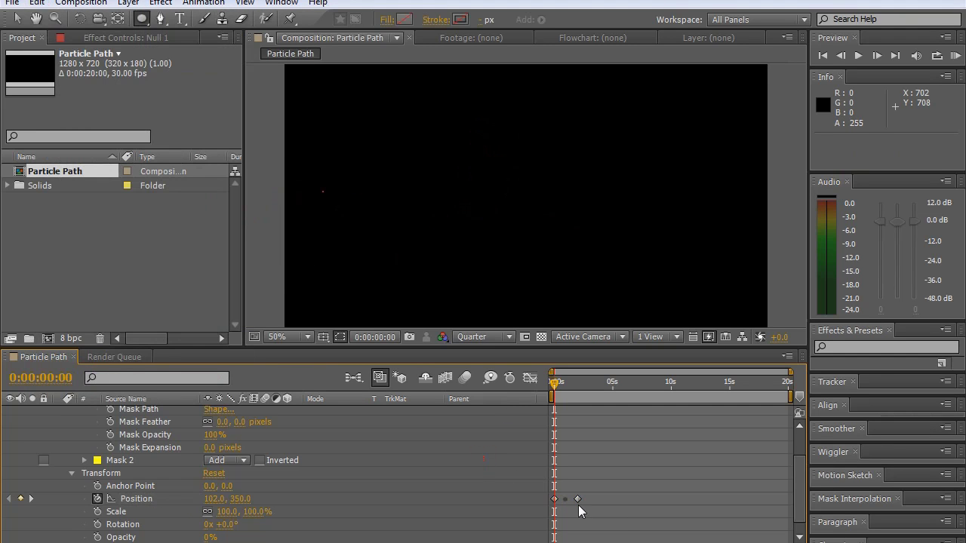
left_click(130, 500)
scroll(112, 479, "up", 3)
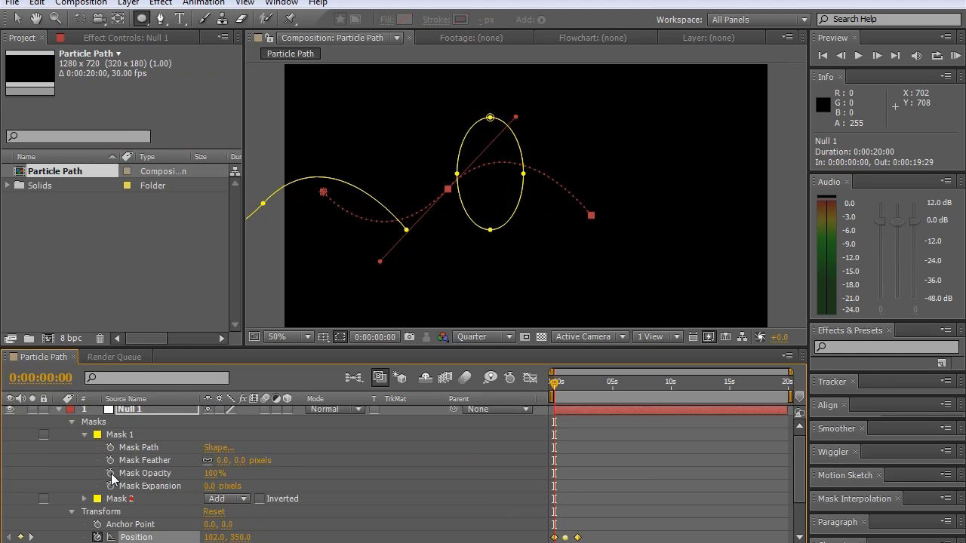
scroll(121, 513, "down", 3)
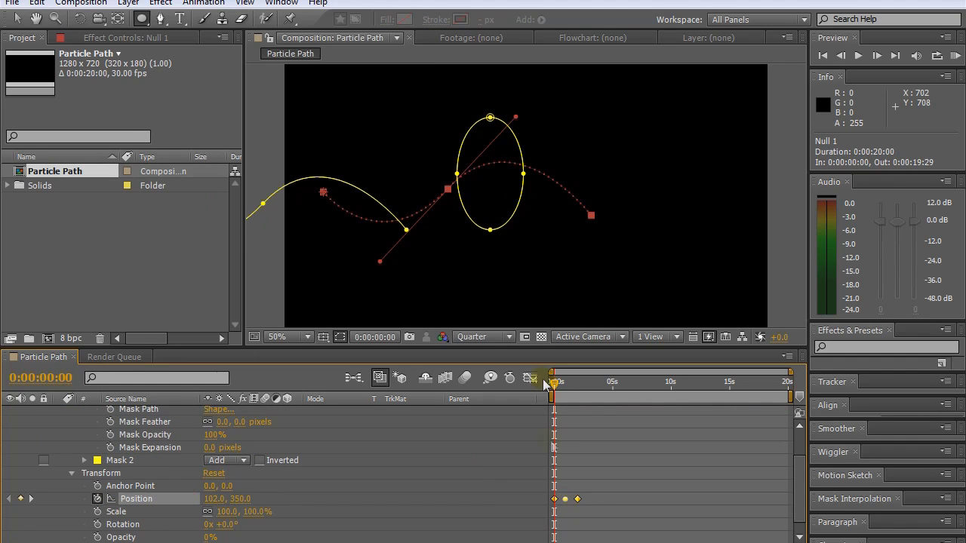
mouse_move(553, 385)
left_mouse_down()
mouse_move(574, 385)
mouse_move(556, 387)
left_mouse_up()
mouse_move(543, 391)
left_mouse_down()
mouse_move(589, 389)
mouse_move(552, 387)
mouse_move(582, 389)
mouse_move(548, 397)
left_mouse_up()
left_click_drag(556, 387, 546, 389)
scroll(153, 448, "up", 3)
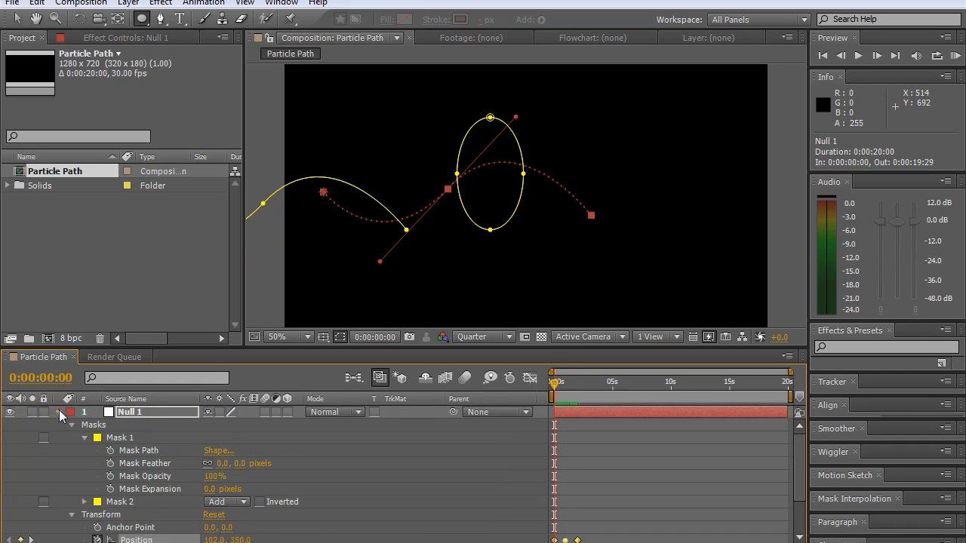
Apply Trapcode Particular to Black Solid 1 by searching 'particular' in Effects & Presets.
left_click(58, 412)
left_click(131, 427)
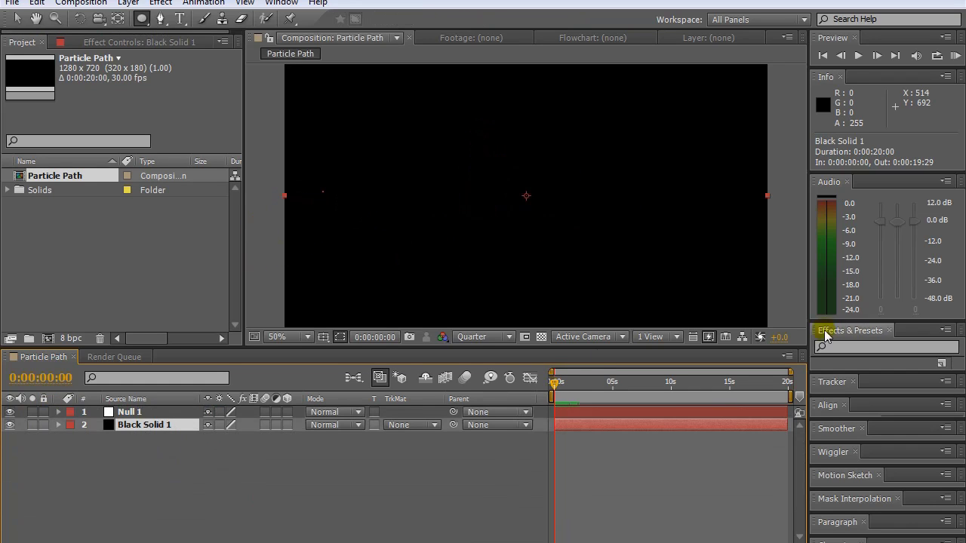
left_click(859, 347)
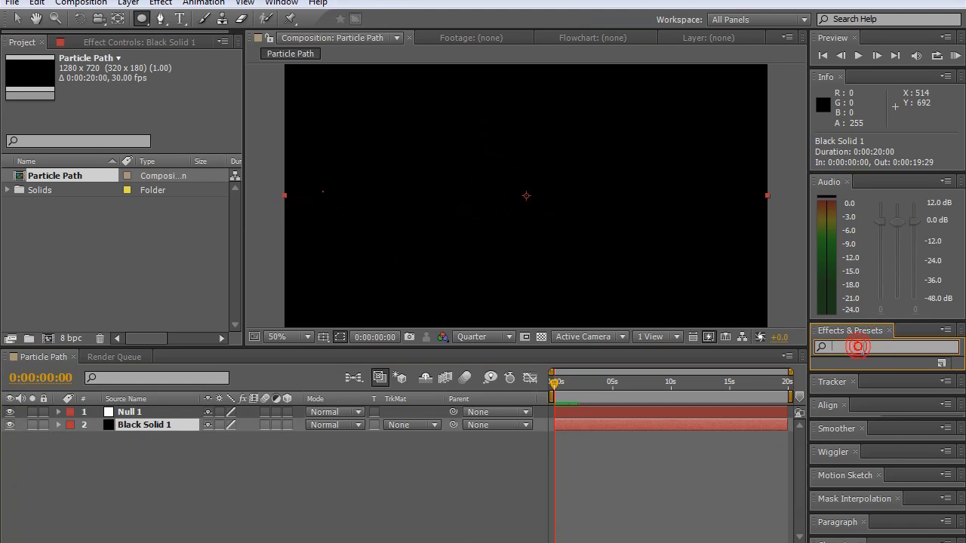
type("partic")
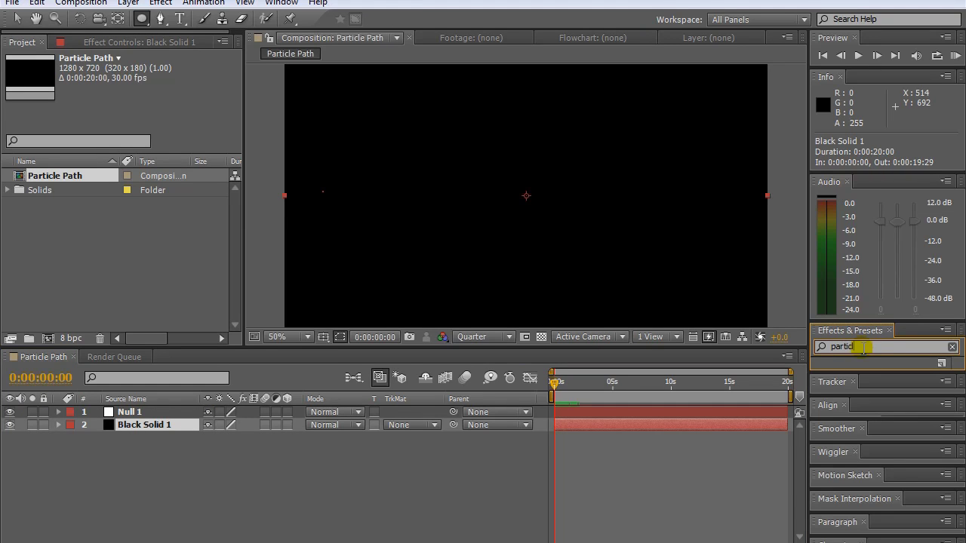
type("ular")
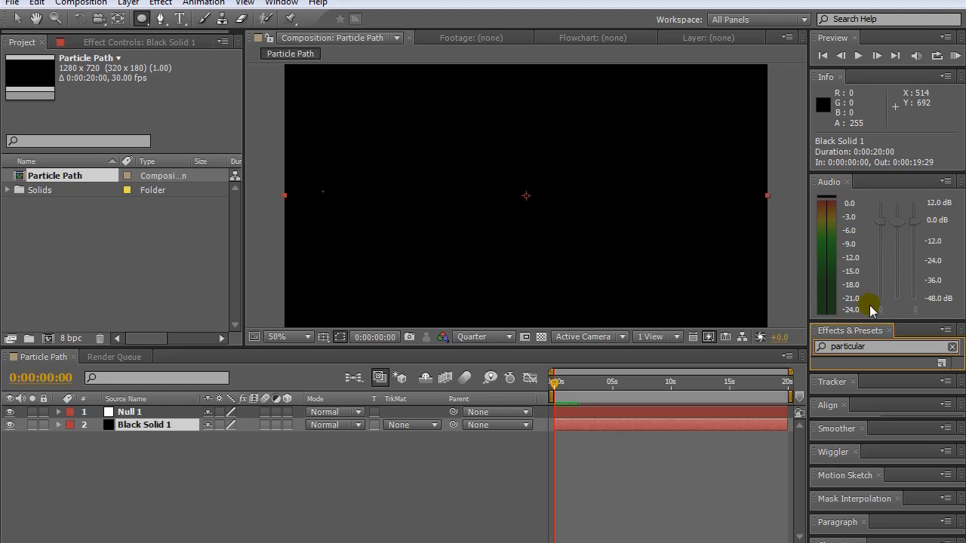
left_click_drag(875, 323, 886, 181)
left_click_drag(862, 313, 610, 426)
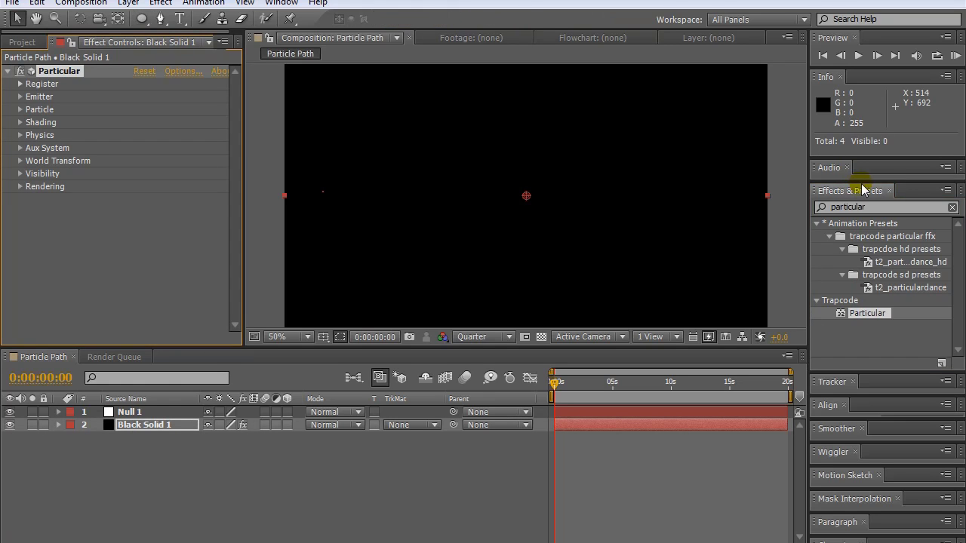
left_click_drag(857, 182, 859, 320)
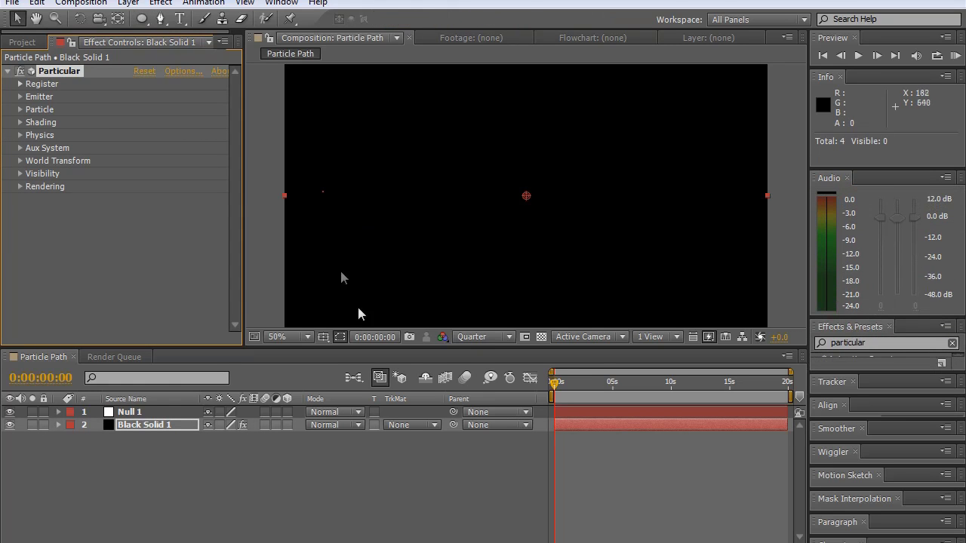
Move to 0:00:06:15, set preview resolution to Full, and expand Particular's Emitter settings.
left_click(582, 387)
left_click_drag(582, 388, 629, 385)
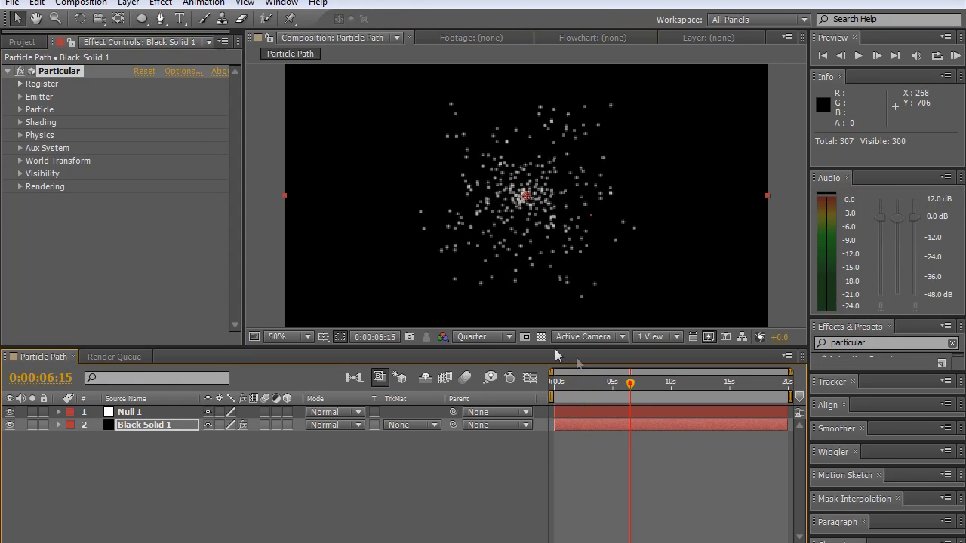
left_click(509, 336)
left_click(477, 377)
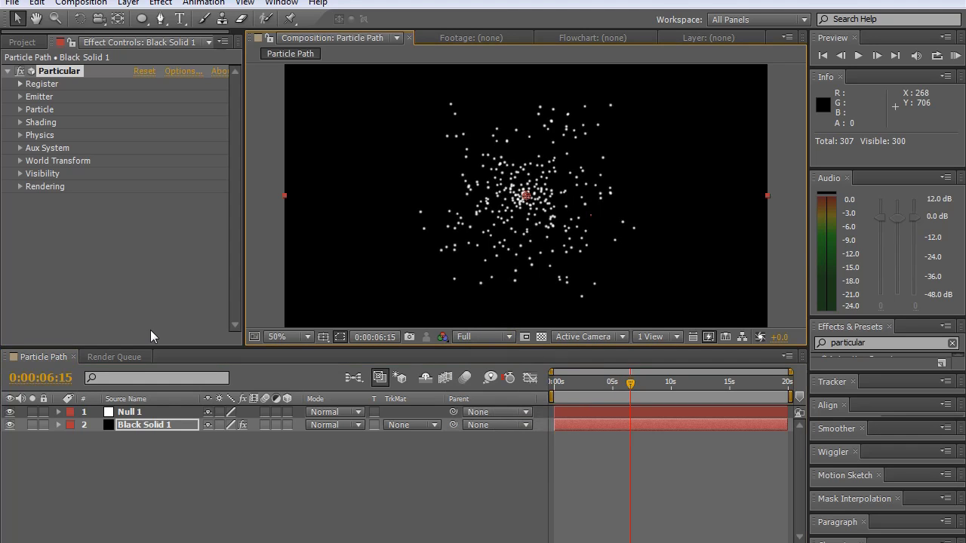
scroll(414, 202, "down", 1)
scroll(415, 198, "up", 1)
left_click(19, 97)
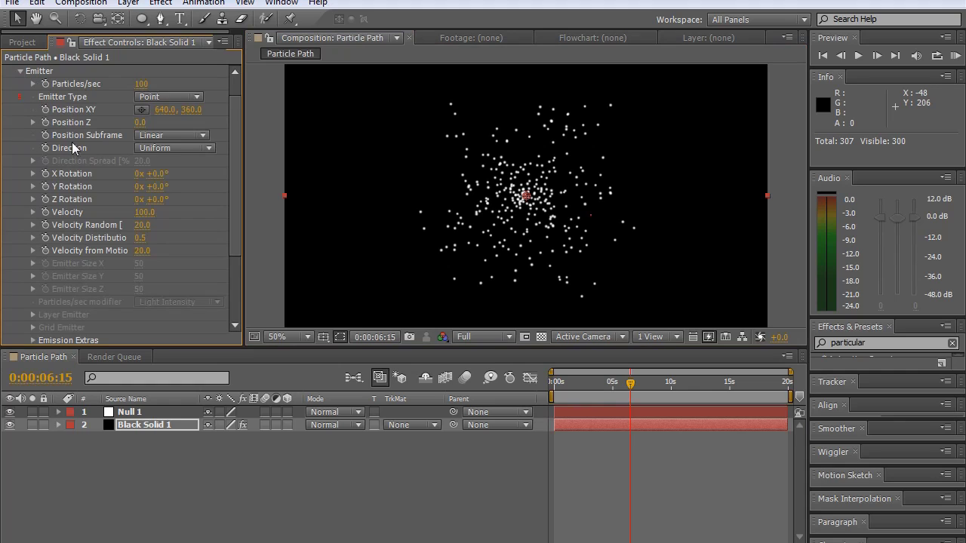
Add an expression to Particular's emitter Position XY and expand Null 1.
left_click(45, 110)
left_click(45, 110)
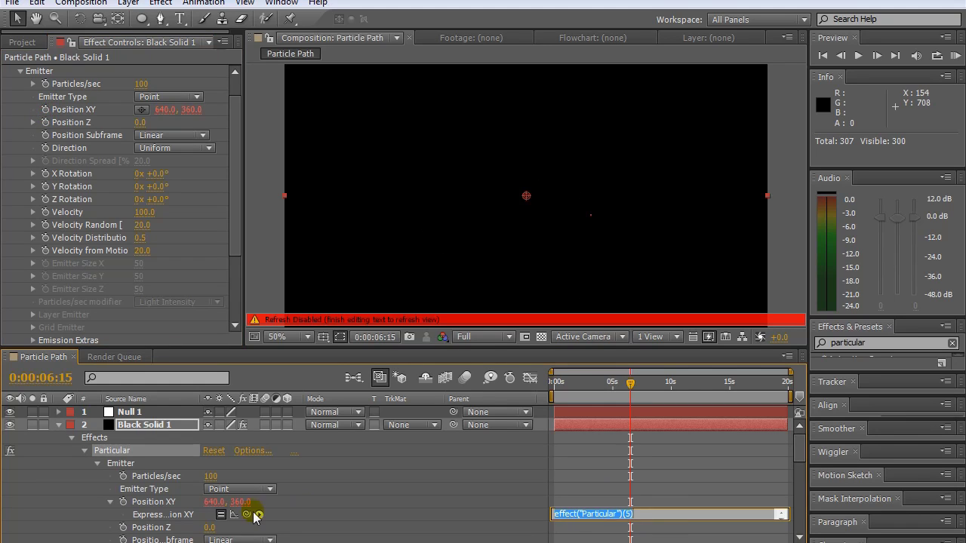
left_click(243, 520)
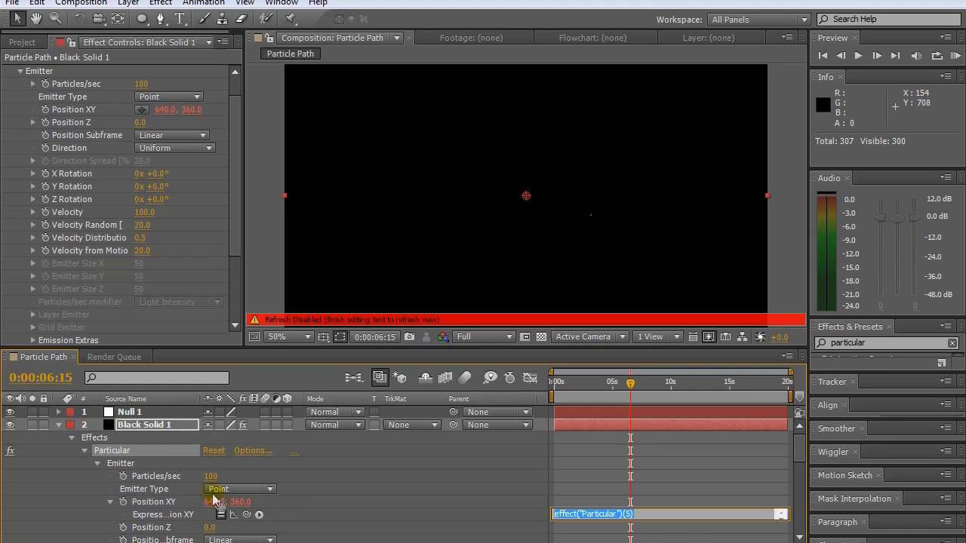
left_click(58, 412)
scroll(166, 463, "down", 4)
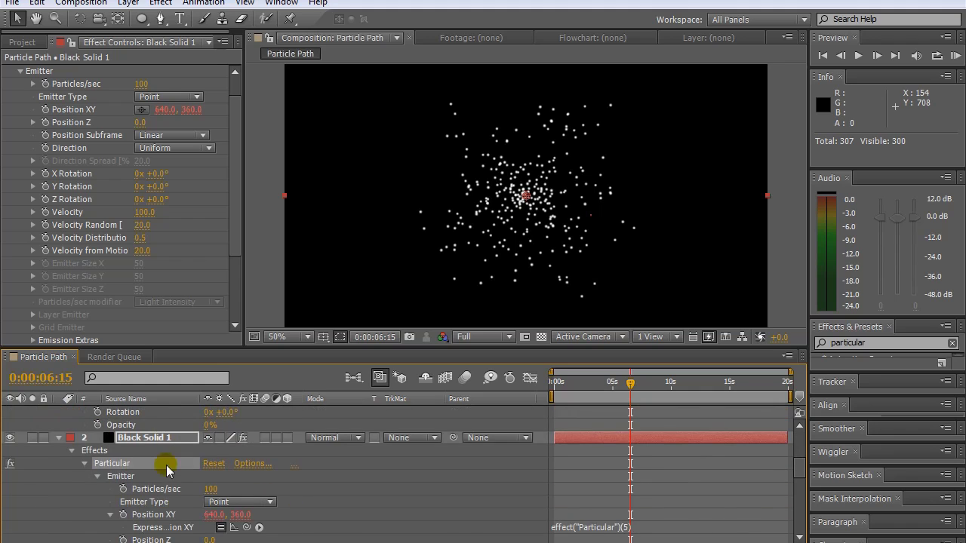
left_click(189, 468)
scroll(190, 468, "up", 3)
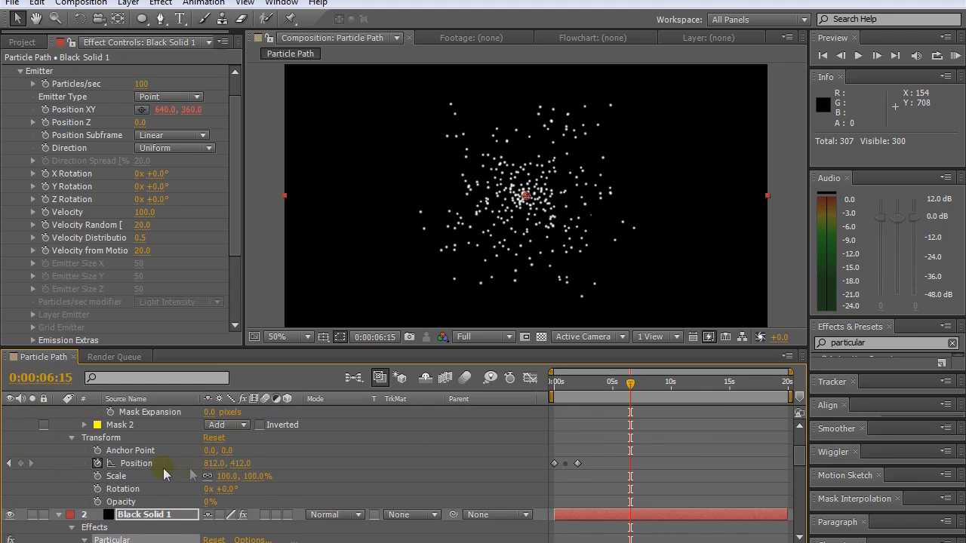
Collapse Null 1's Mask 2 and Mask 1 properties to tidy the timeline.
left_click(85, 426)
scroll(86, 438, "up", 2)
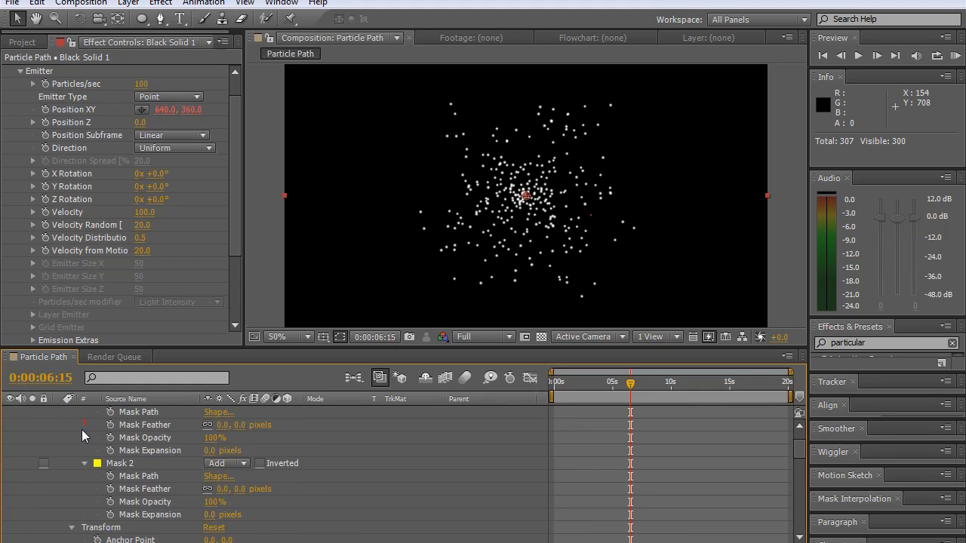
left_click(86, 458)
scroll(89, 463, "up", 2)
left_click(84, 439)
scroll(91, 453, "down", 2)
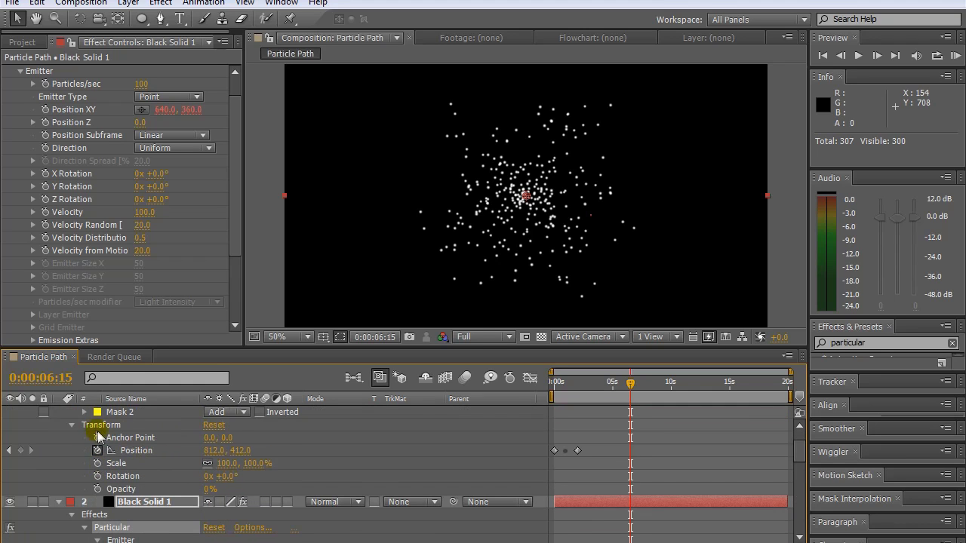
scroll(117, 437, "down", 3)
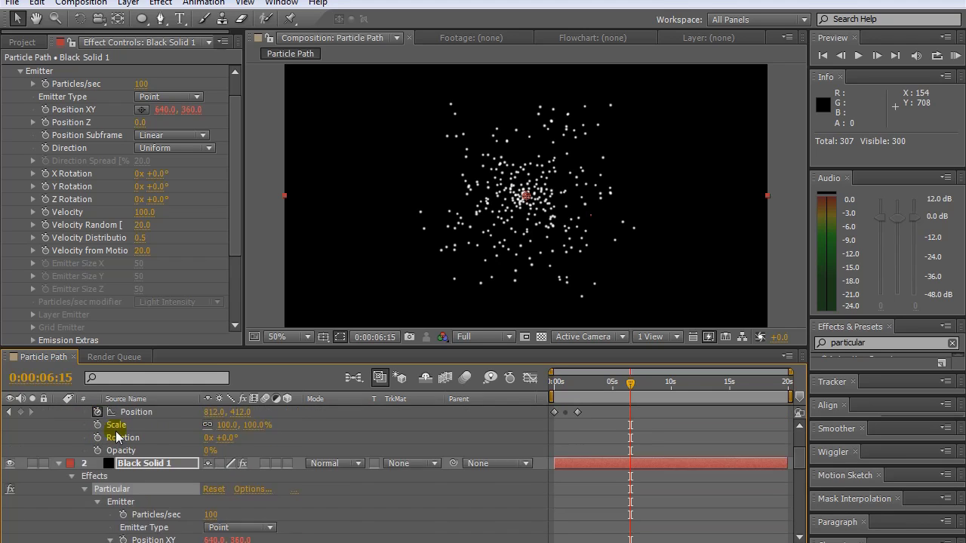
Pick-whip the Position XY expression to Null 1's Position, then collapse Null 1.
left_click(161, 437)
left_click(177, 425)
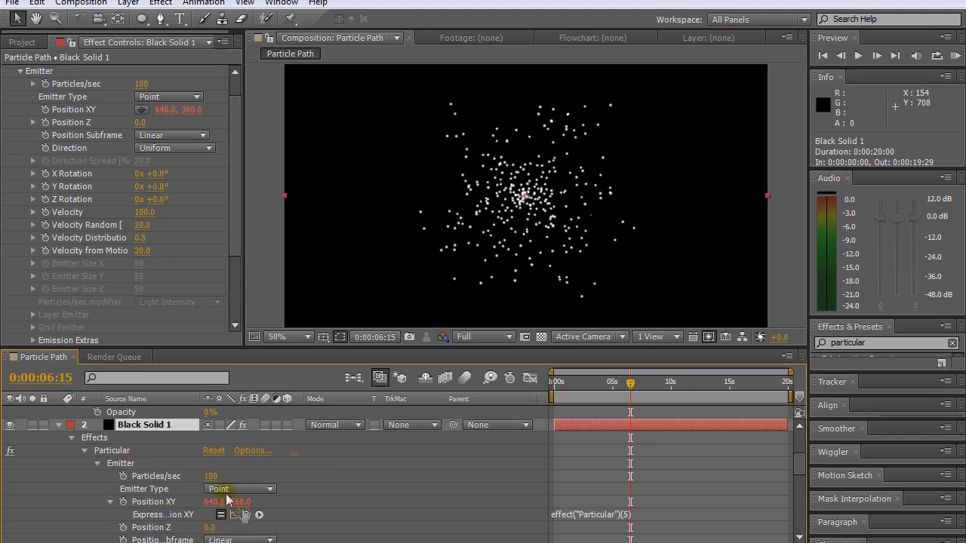
scroll(215, 496, "up", 2)
scroll(188, 461, "up", 2)
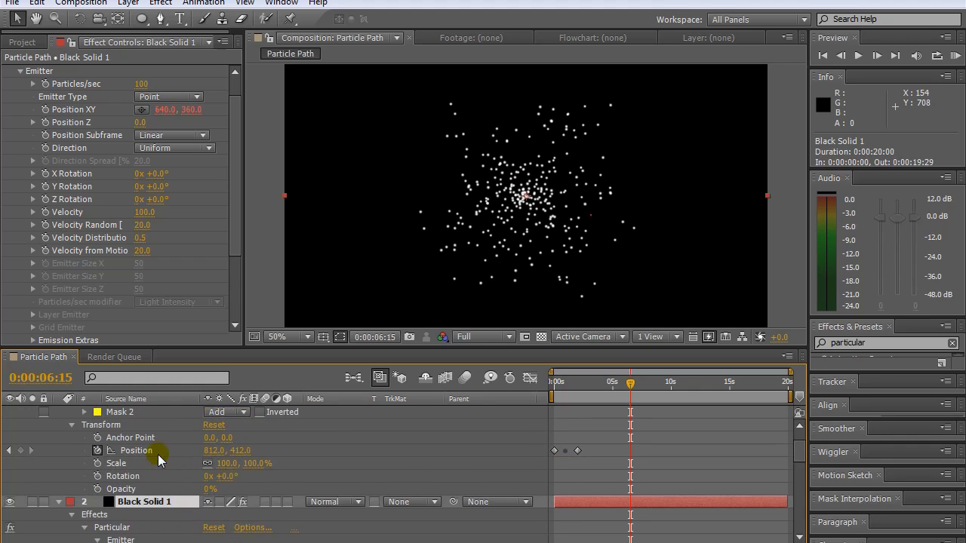
scroll(181, 463, "down", 4)
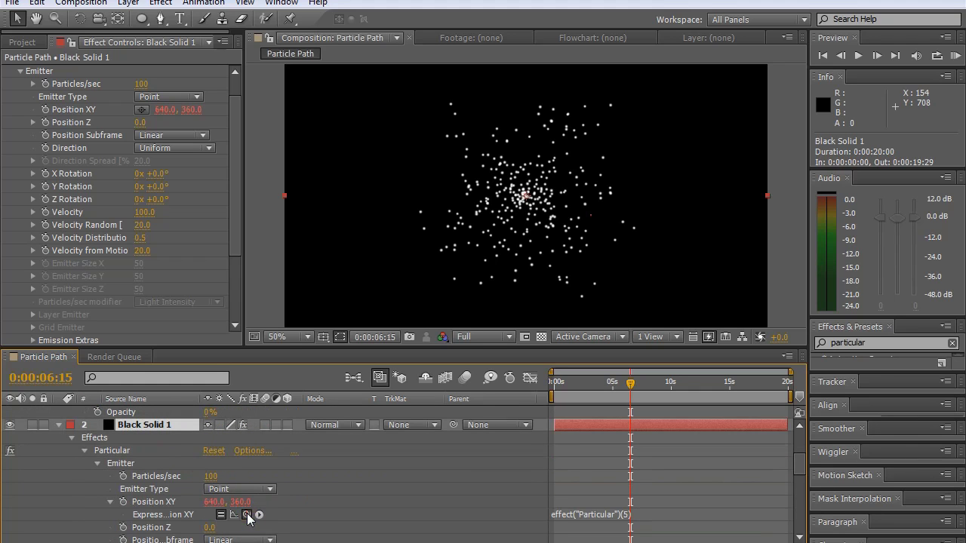
left_click_drag(247, 515, 162, 477)
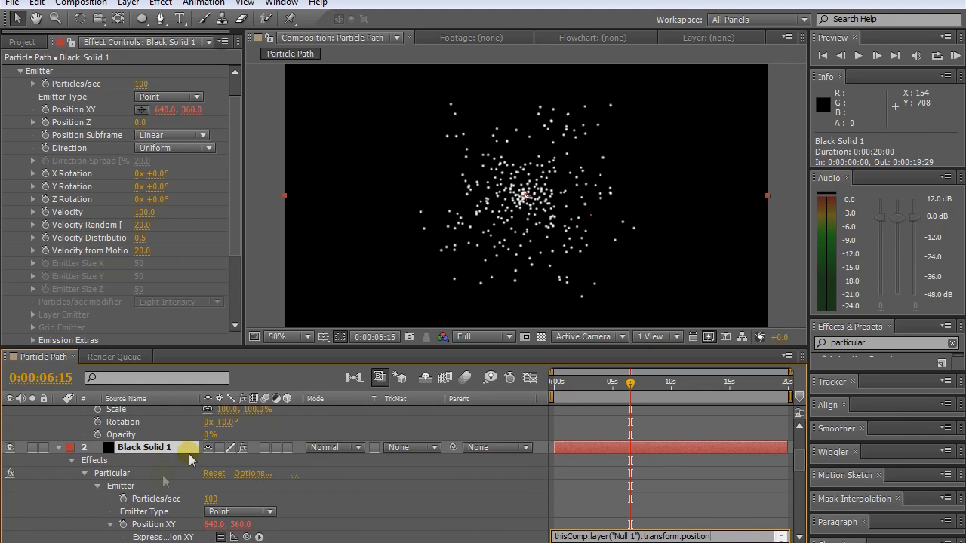
scroll(170, 449, "up", 3)
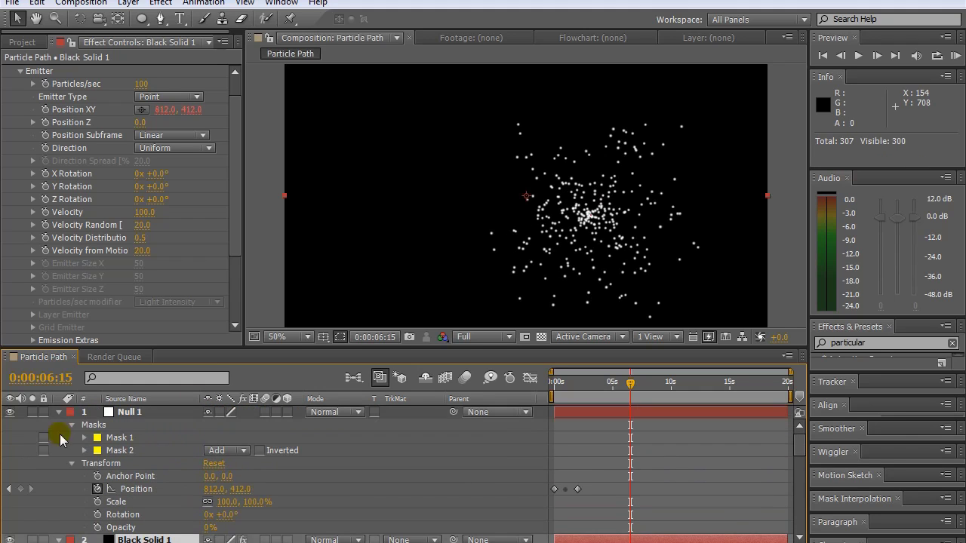
left_click(58, 412)
From the start, RAM-preview the particles at Quarter resolution trailing along the null's path.
left_click(58, 425)
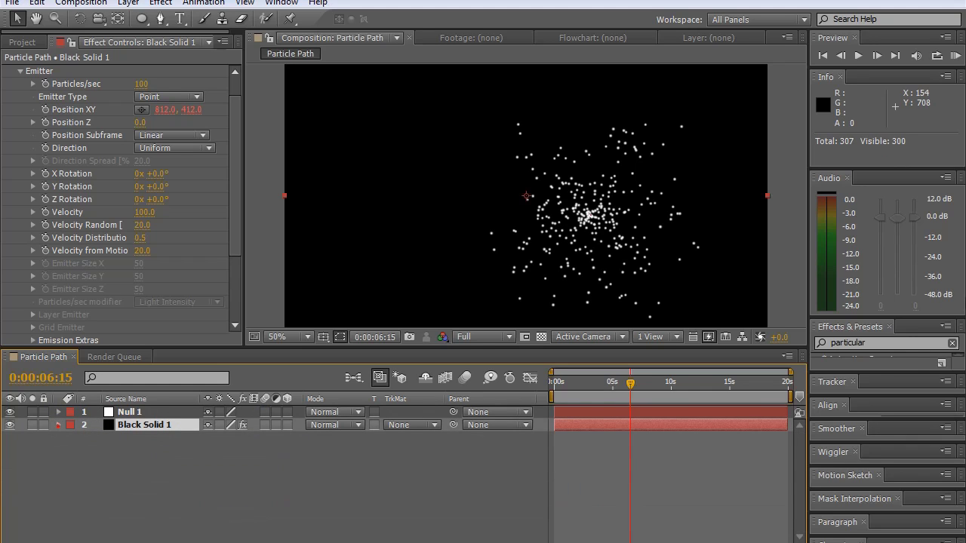
left_click_drag(631, 383, 636, 382)
key("Home")
left_click(504, 337)
left_click(492, 427)
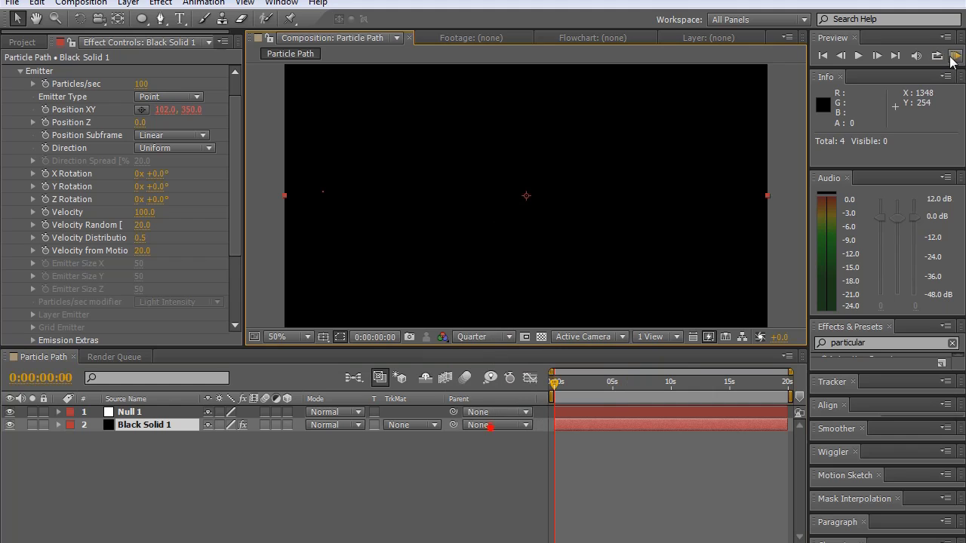
left_click(953, 56)
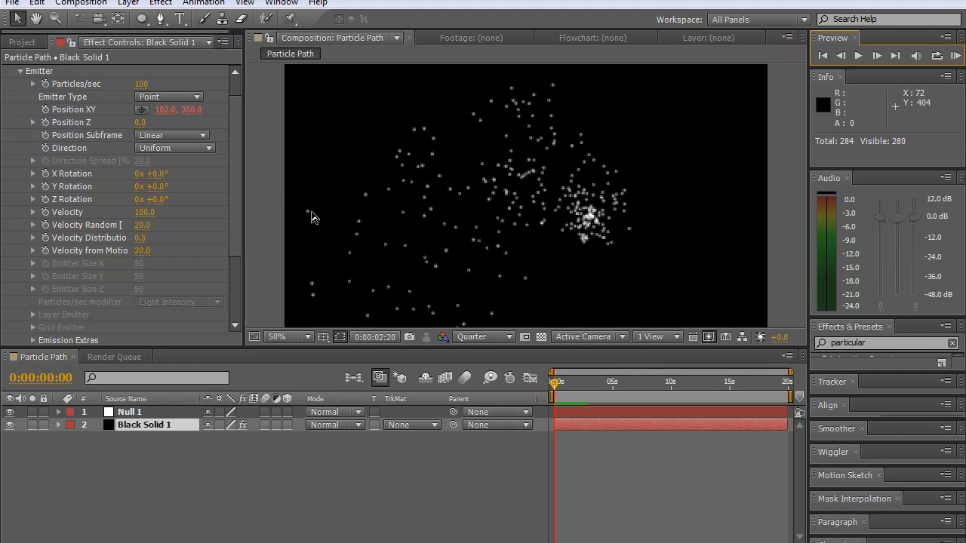
left_click(956, 62)
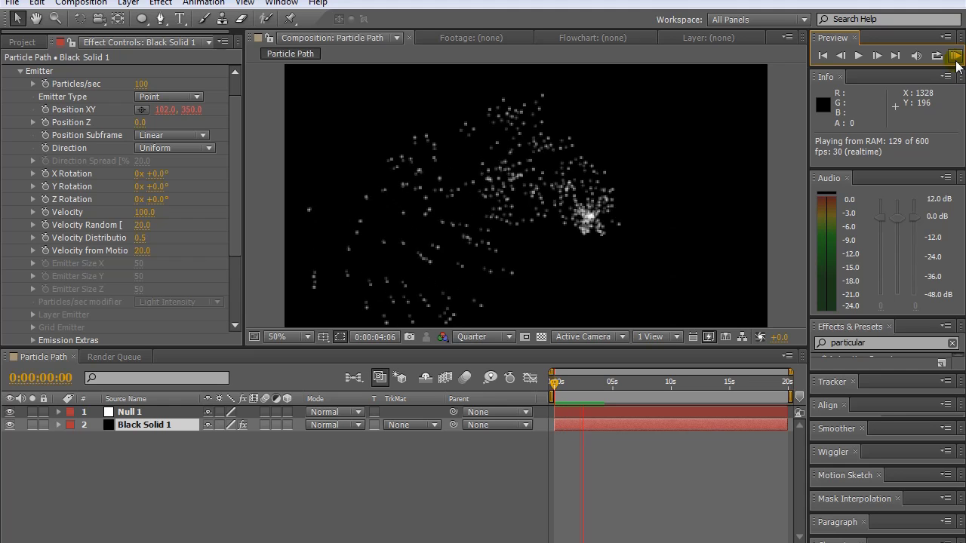
left_click(955, 62)
left_click(955, 62)
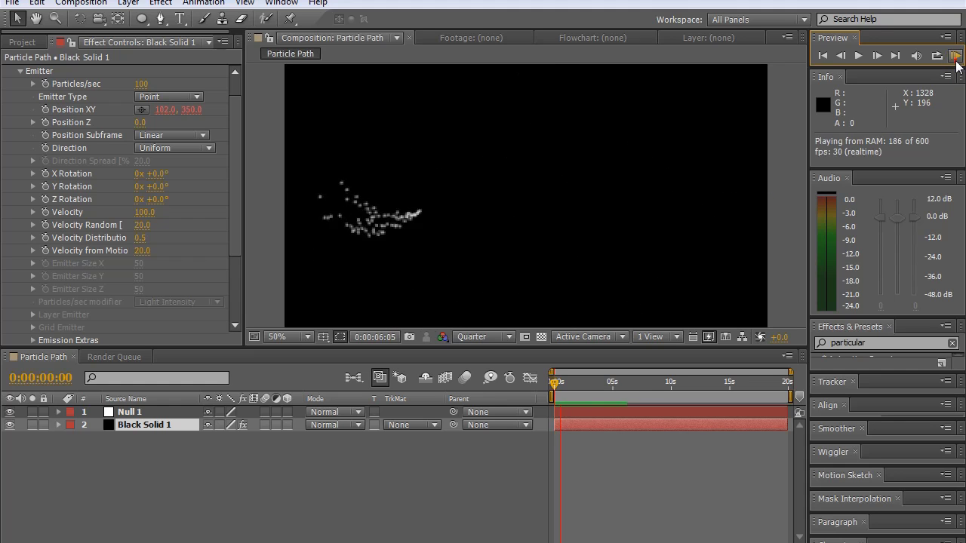
Set the emitter Velocity to 30 and Velocity from Motion to 10.
left_click(955, 62)
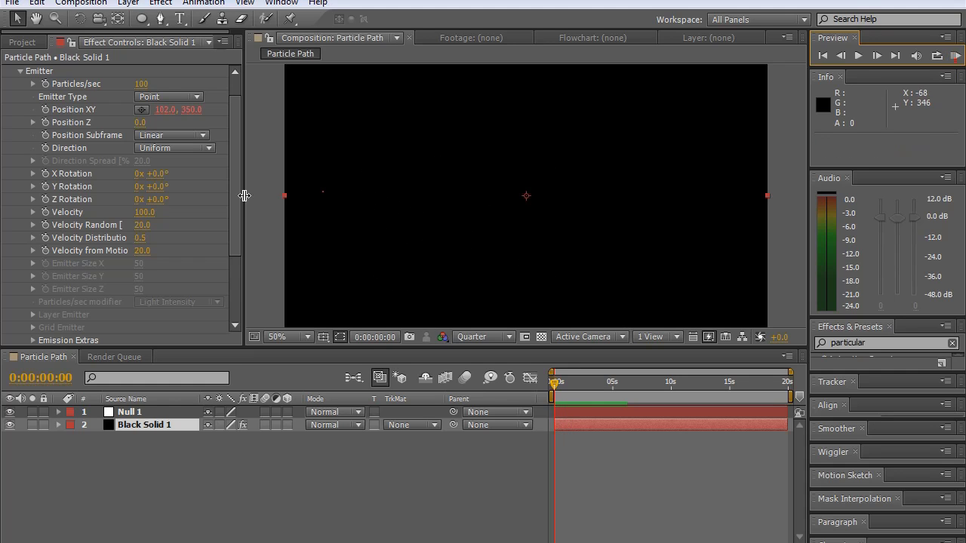
left_click(649, 457)
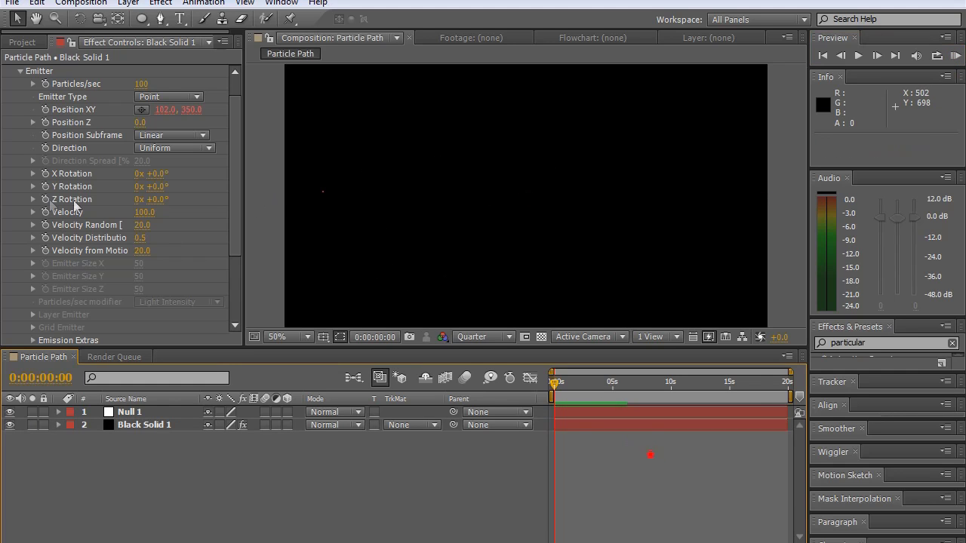
left_click(143, 213)
type("30")
left_click(178, 216)
left_click(143, 252)
type("10")
key("Return")
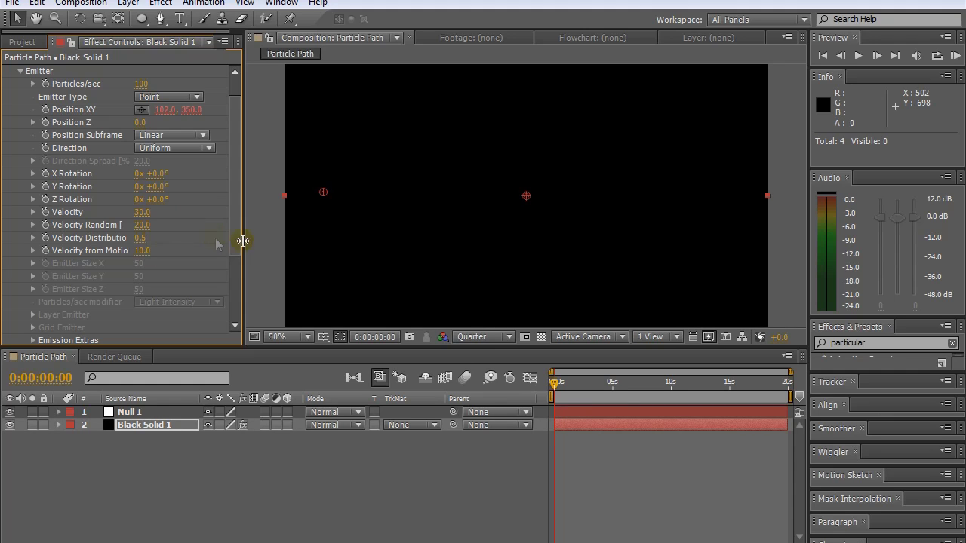
Change the Particle Type to Streaklet in the Particle group.
left_click_drag(240, 242, 235, 302)
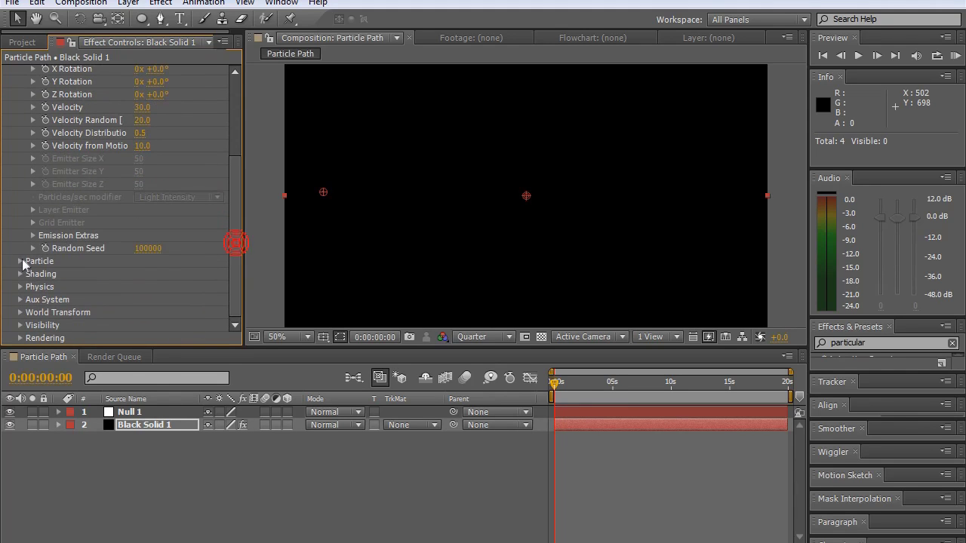
left_click(21, 261)
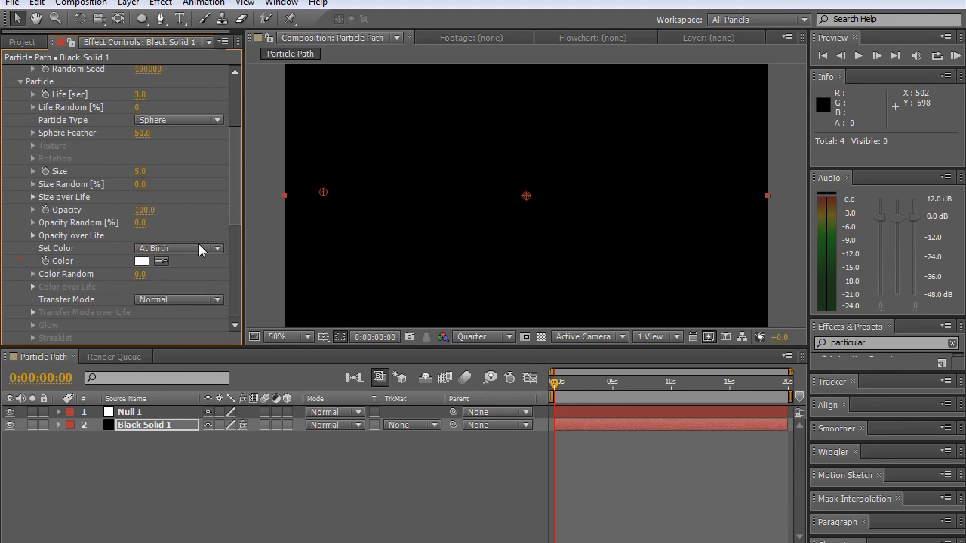
left_click(195, 123)
left_click(181, 199)
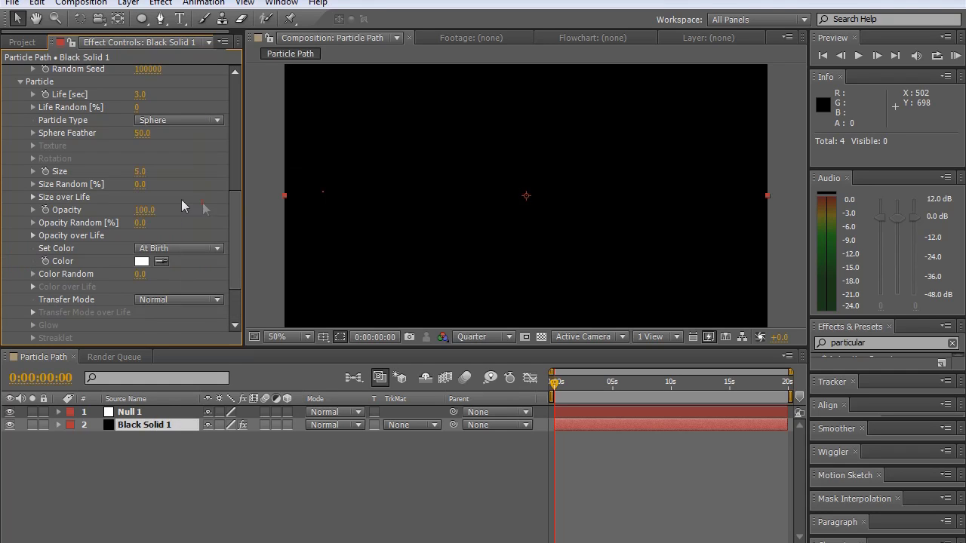
left_click(140, 173)
Apply the ramp-down Size over Life curve so the streaklets shrink over their lifetime.
left_click(34, 197)
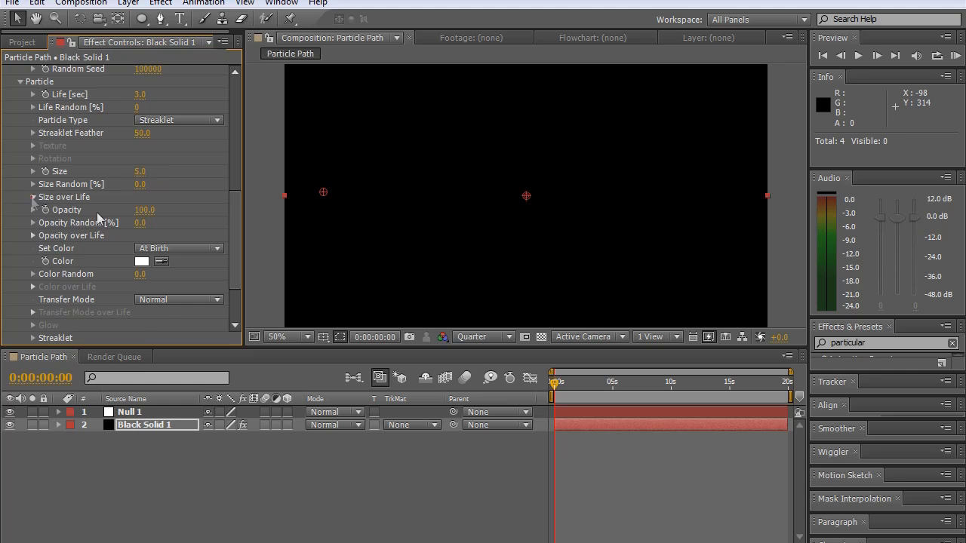
left_click_drag(245, 252, 274, 252)
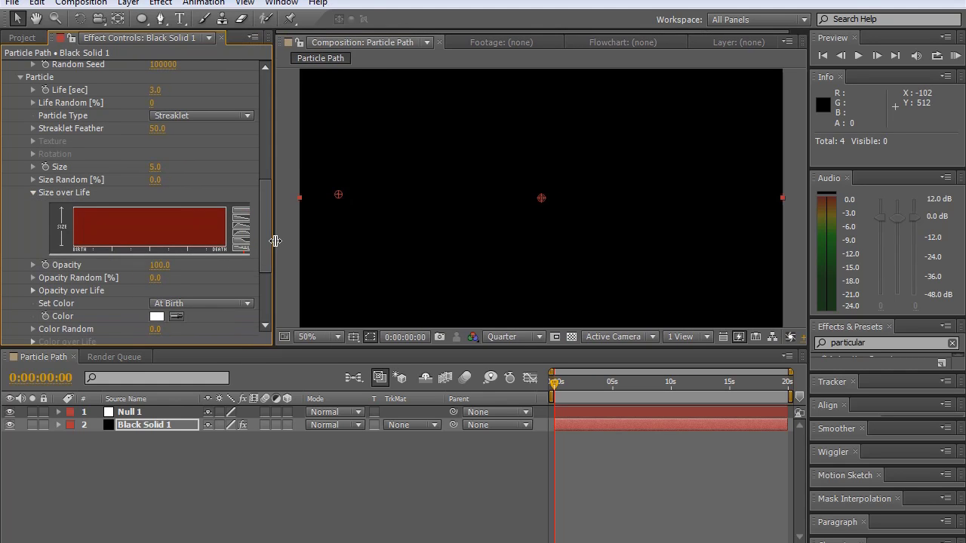
left_click(238, 219)
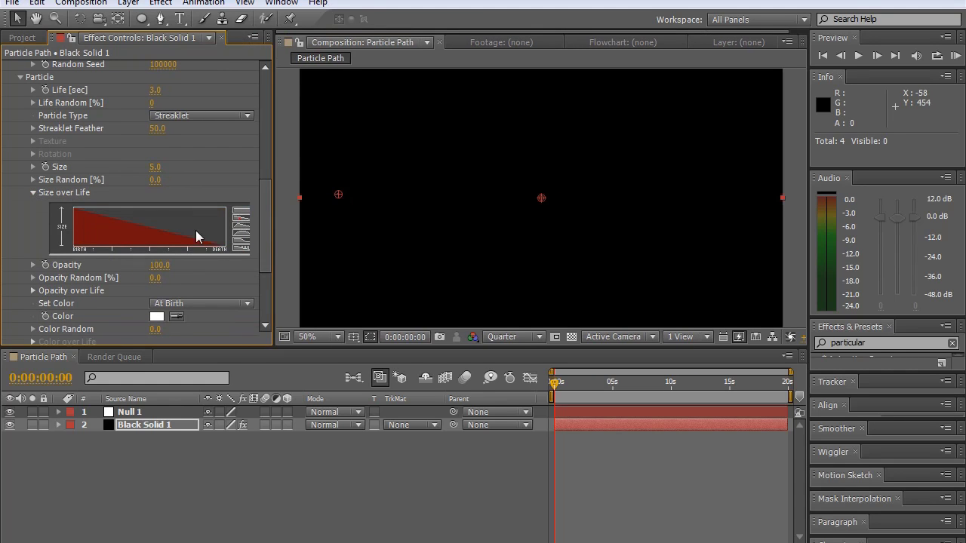
Set the particle Color to red.
left_click(156, 316)
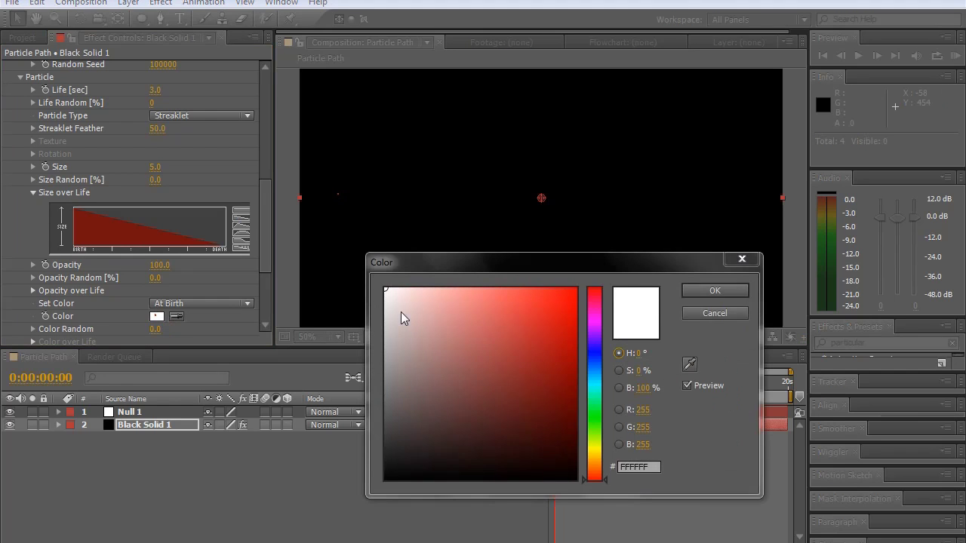
left_click_drag(547, 302, 576, 288)
left_click(715, 291)
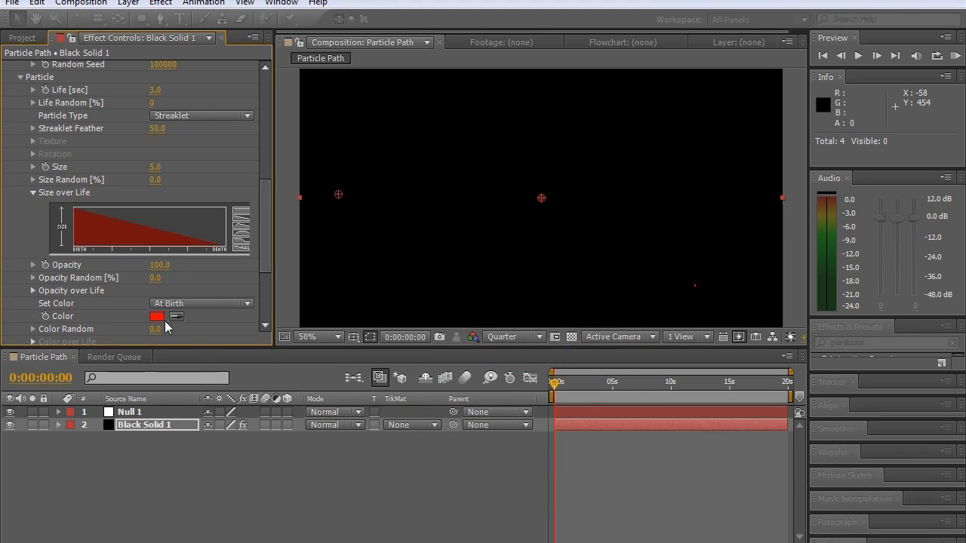
Set the particle Transfer Mode to Add and start a RAM preview of the animation.
scroll(166, 326, "down", 1)
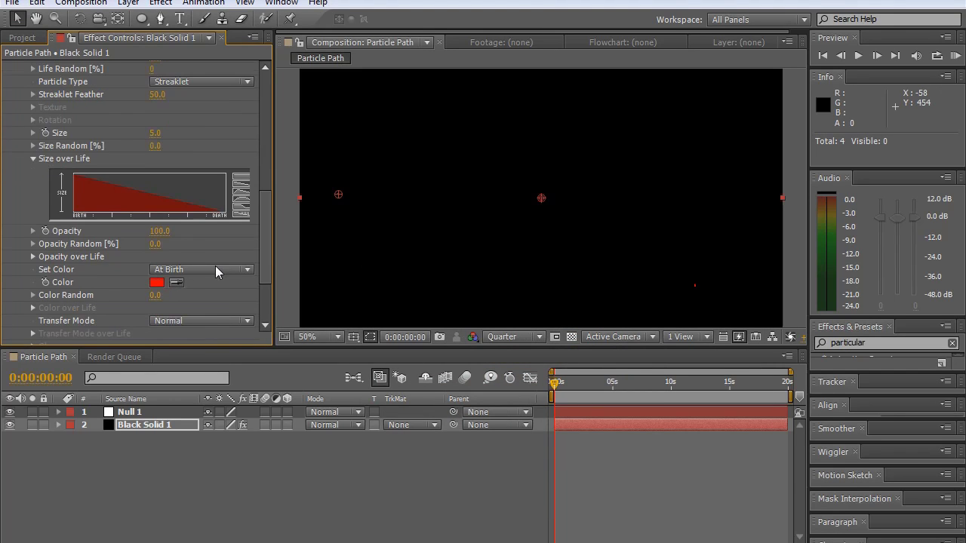
left_click(208, 320)
left_click(214, 354)
left_click(955, 56)
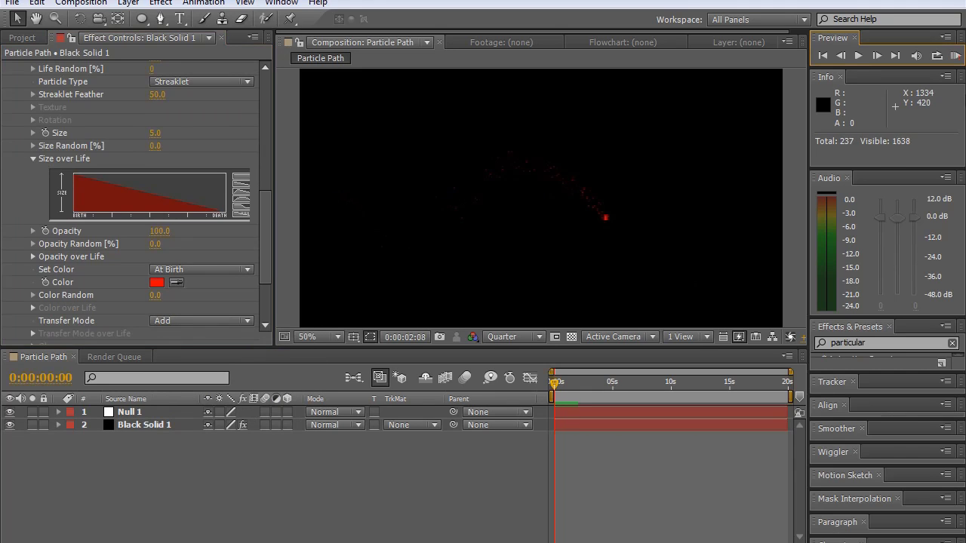
left_click(954, 58)
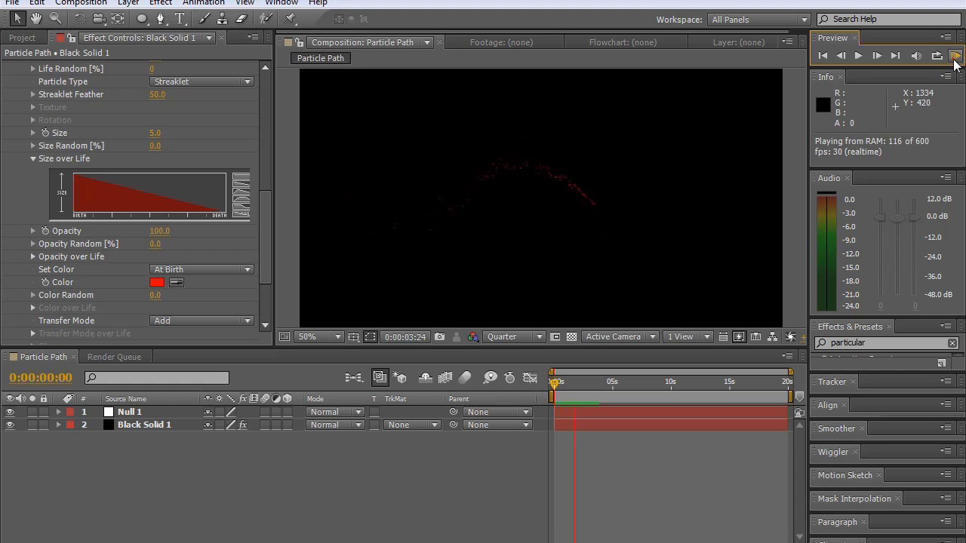
left_click(954, 58)
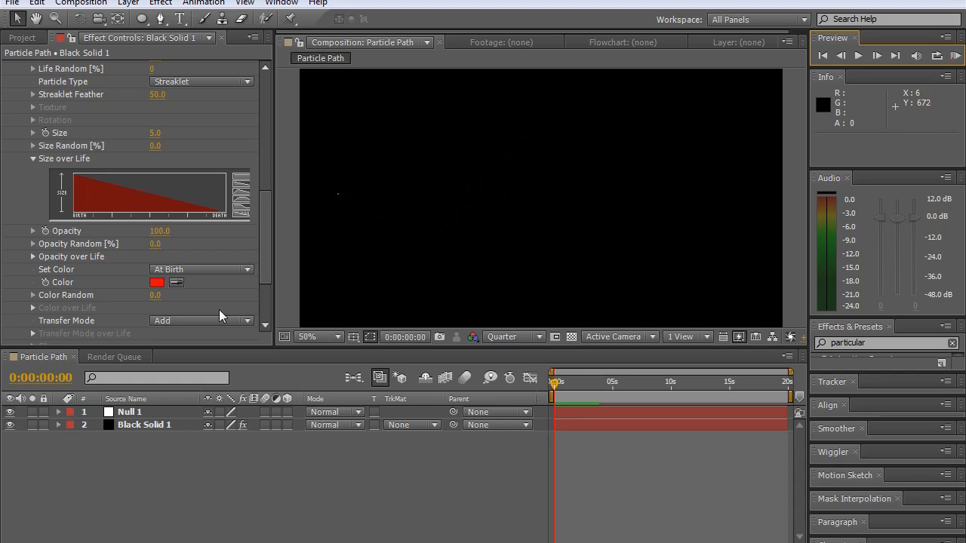